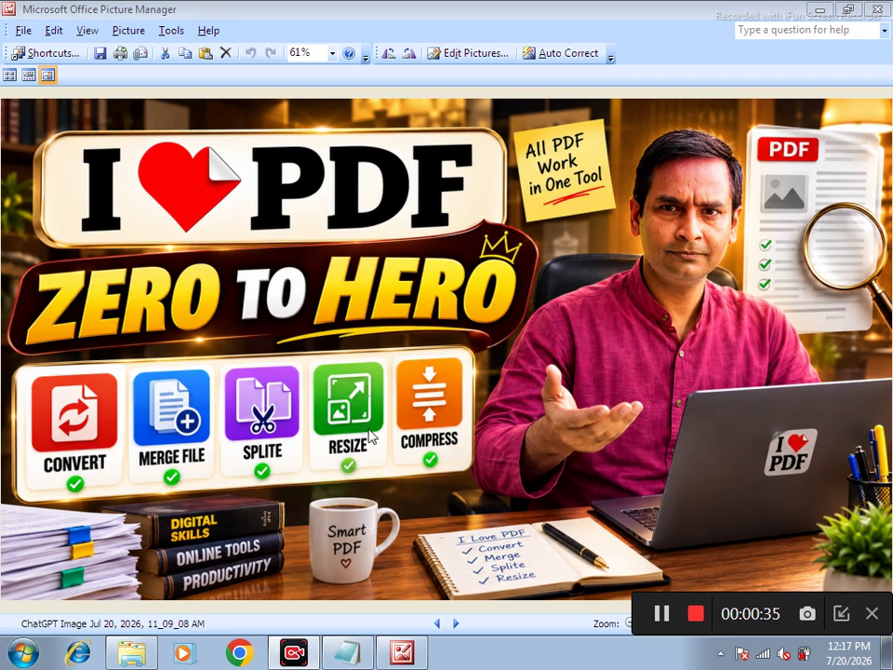
- Minimize the picture viewer and open Google Chrome with the first listed profile
{"action": "left_click", "coordinate": [817, 11]}
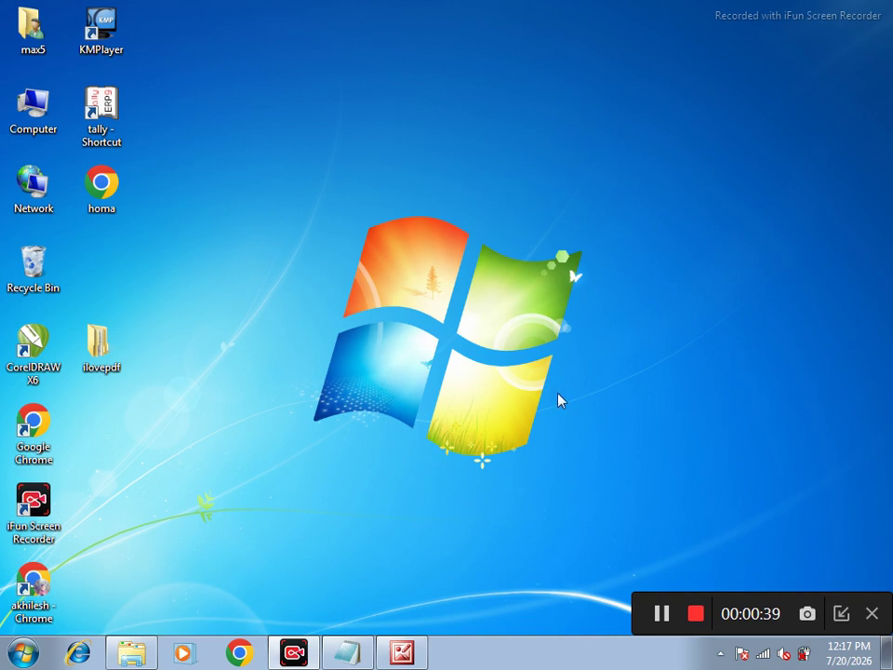
{"action": "left_click", "coordinate": [238, 655]}
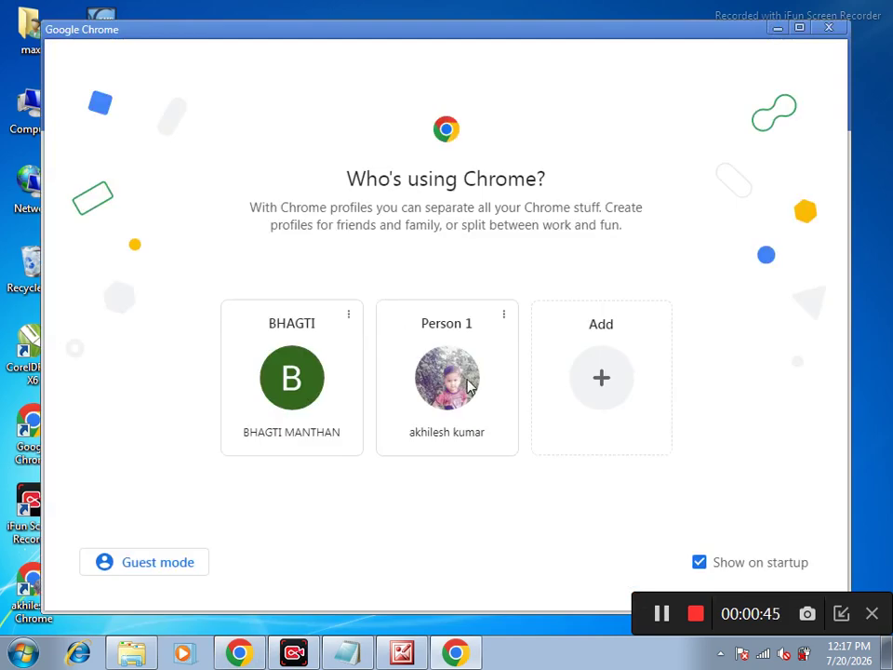
{"action": "left_click", "coordinate": [295, 382]}
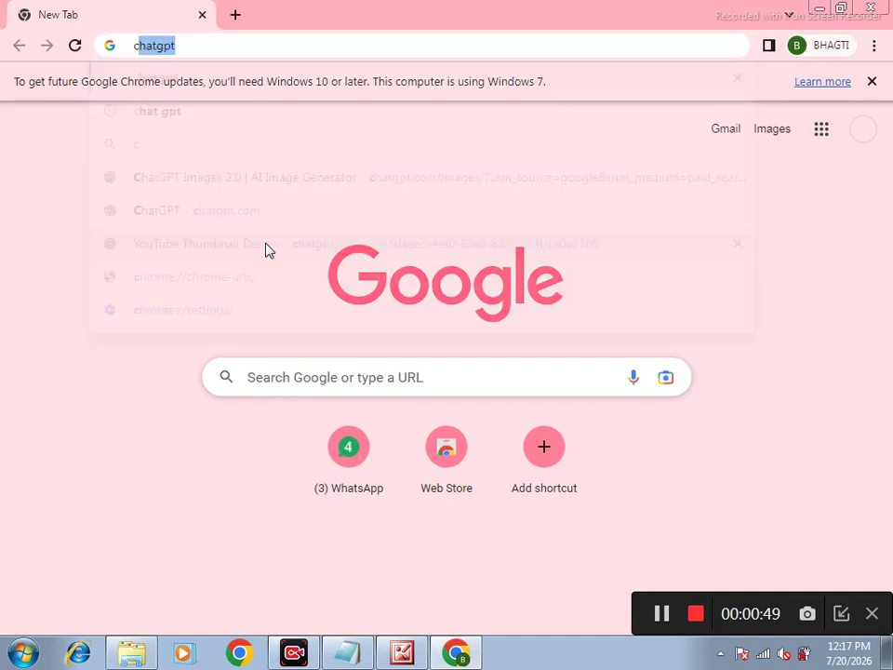
- Search the web for "convert jpg to pdf" and open the JPG to PDF tool on iLovePDF
{"action": "type", "text": "convert"}
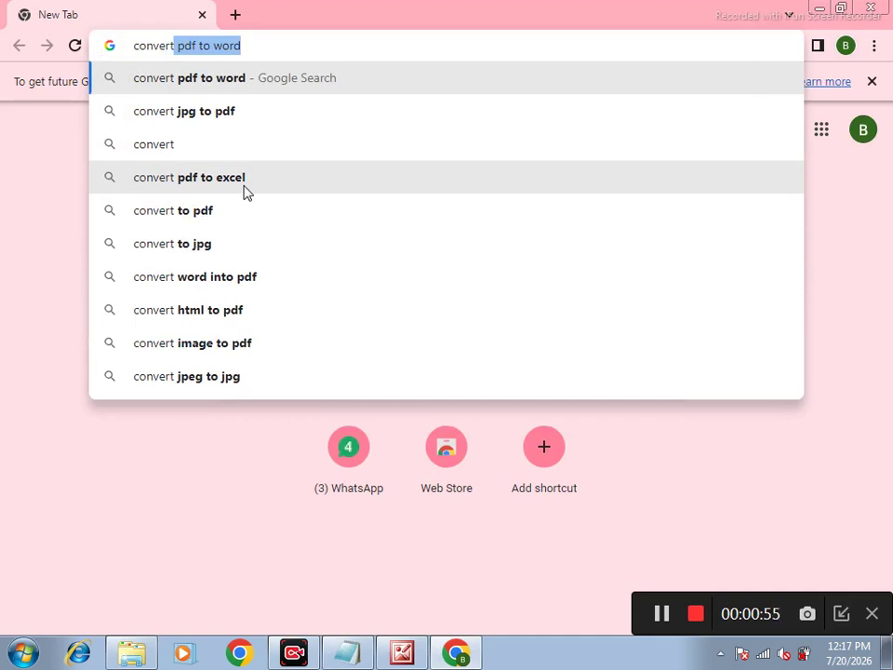
{"action": "type", "text": "j"}
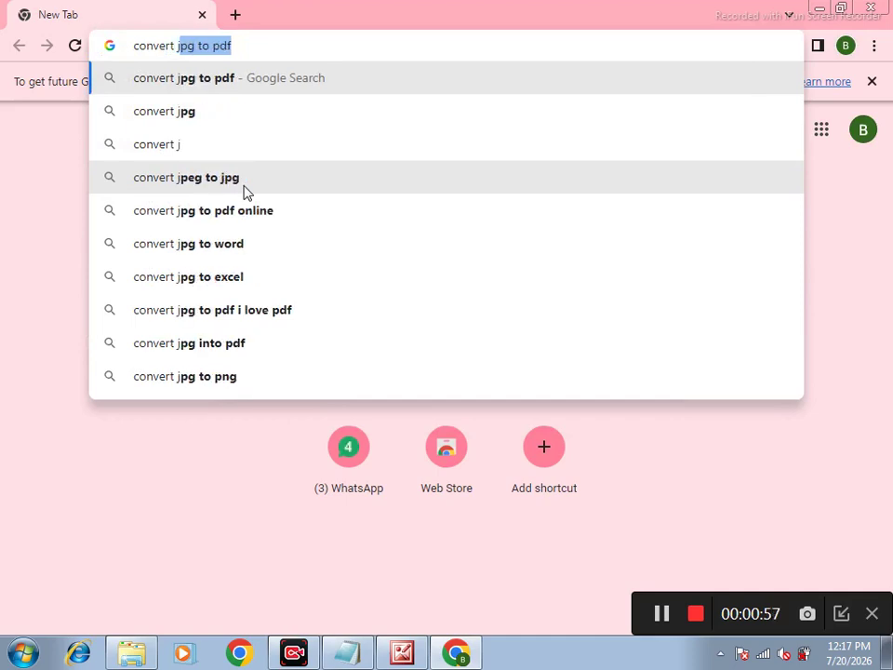
{"action": "key", "text": "Return"}
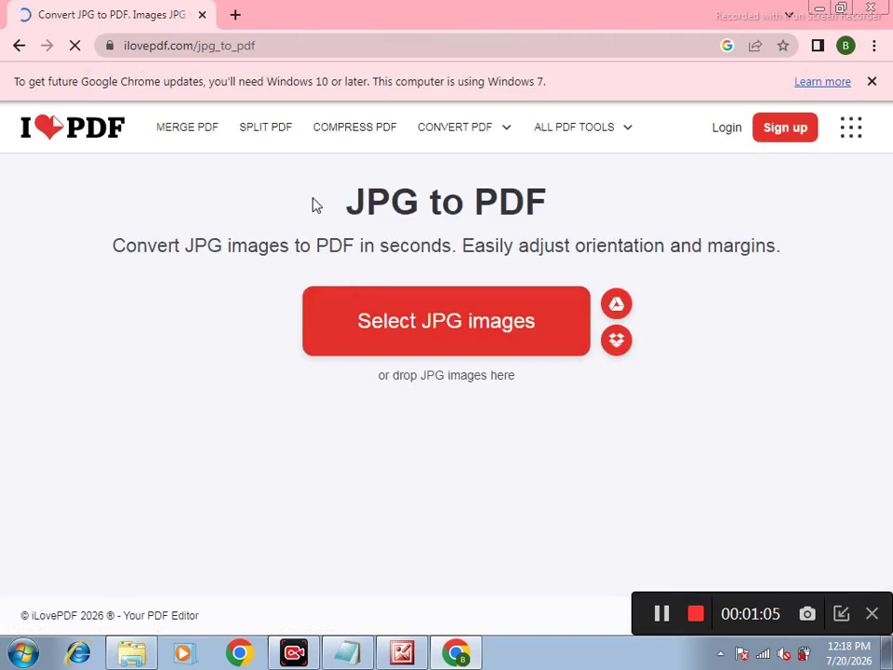
{"action": "mouse_move", "coordinate": [564, 139]}
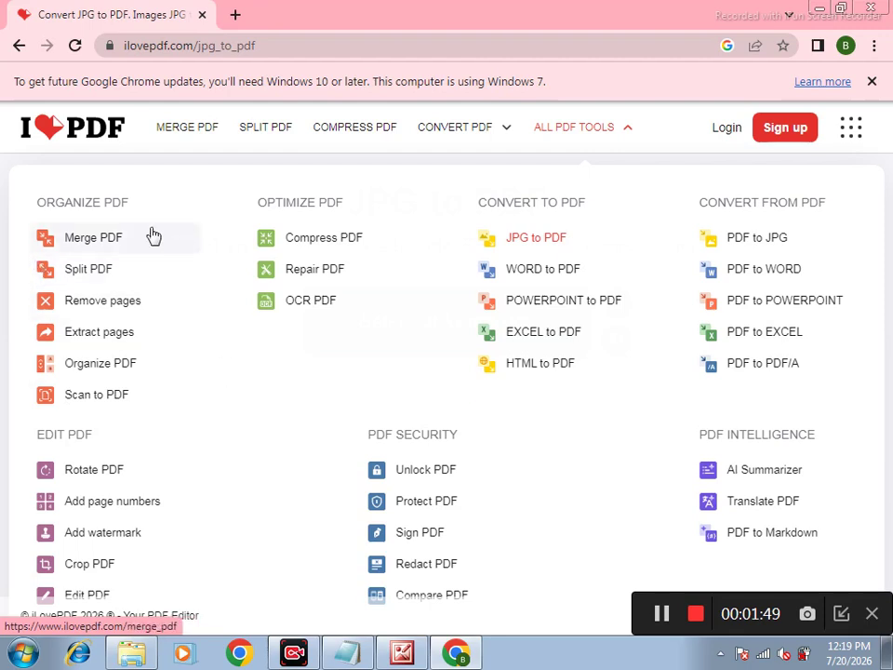
{"action": "left_click", "coordinate": [532, 241]}
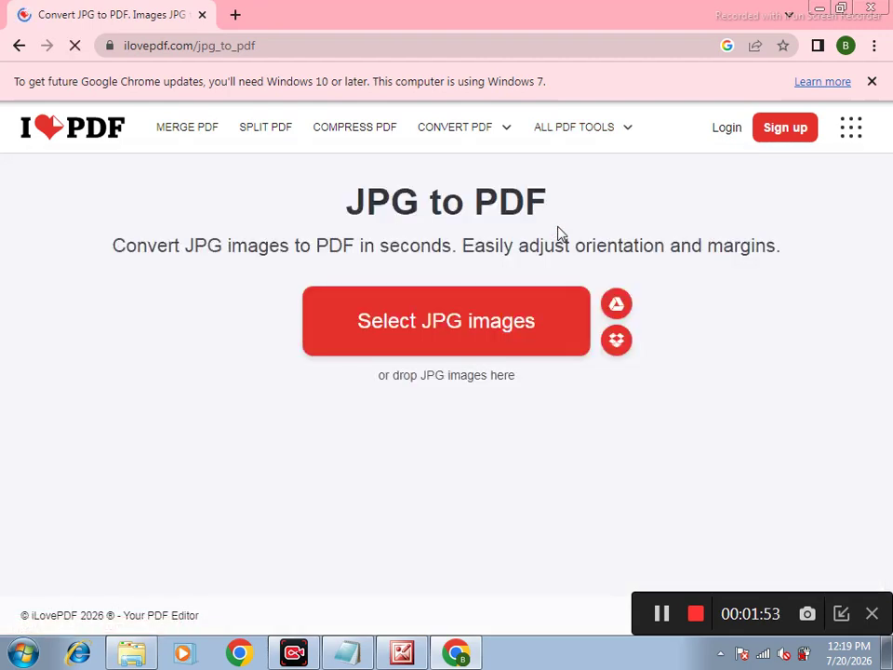
- Start selecting JPG images and browse to the image folder inside the desktop's ilovepdf folder
{"action": "left_click", "coordinate": [457, 325]}
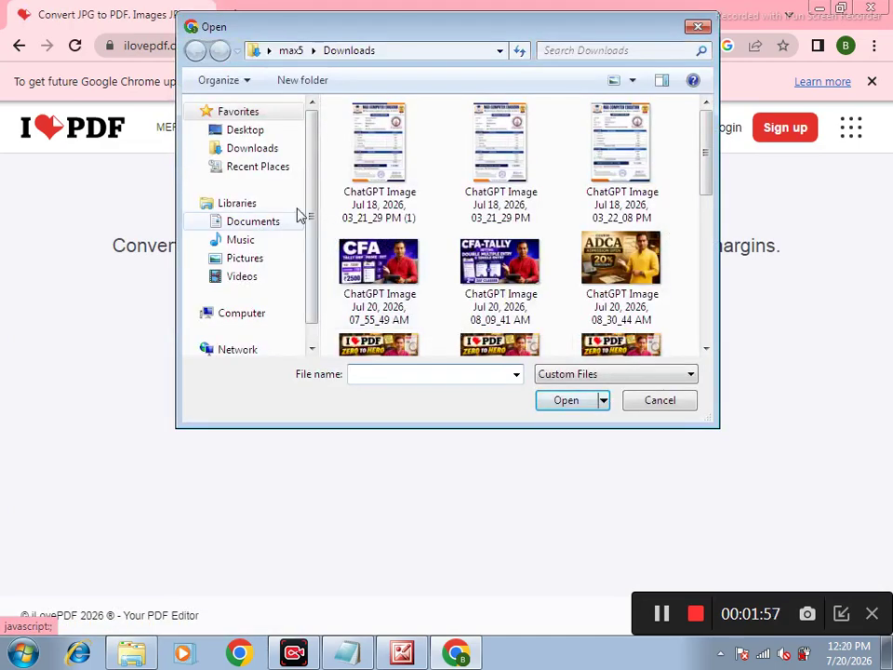
{"action": "left_click", "coordinate": [253, 132]}
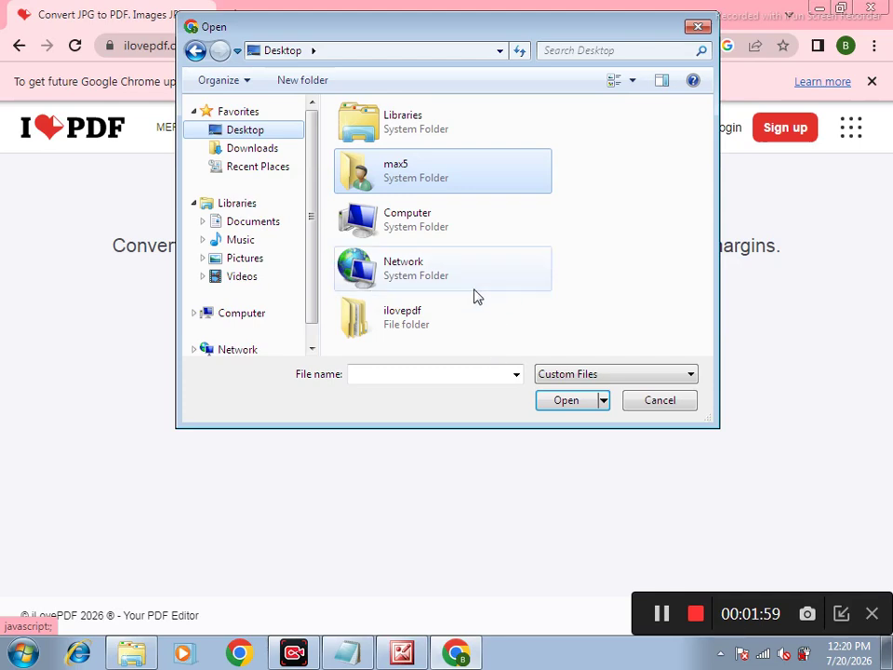
{"action": "left_click", "coordinate": [427, 317]}
{"action": "left_click", "coordinate": [566, 400]}
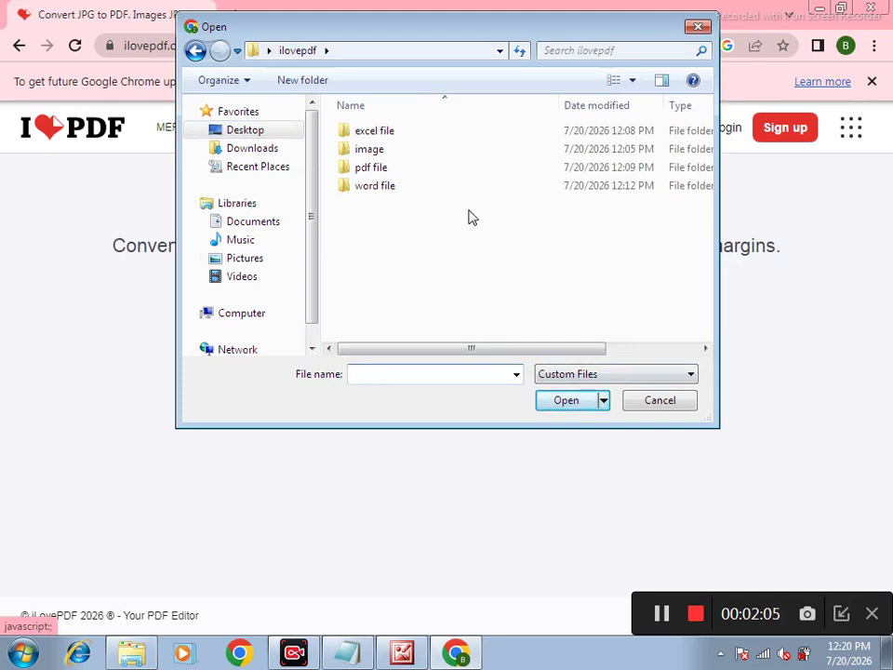
{"action": "double_click", "coordinate": [375, 188]}
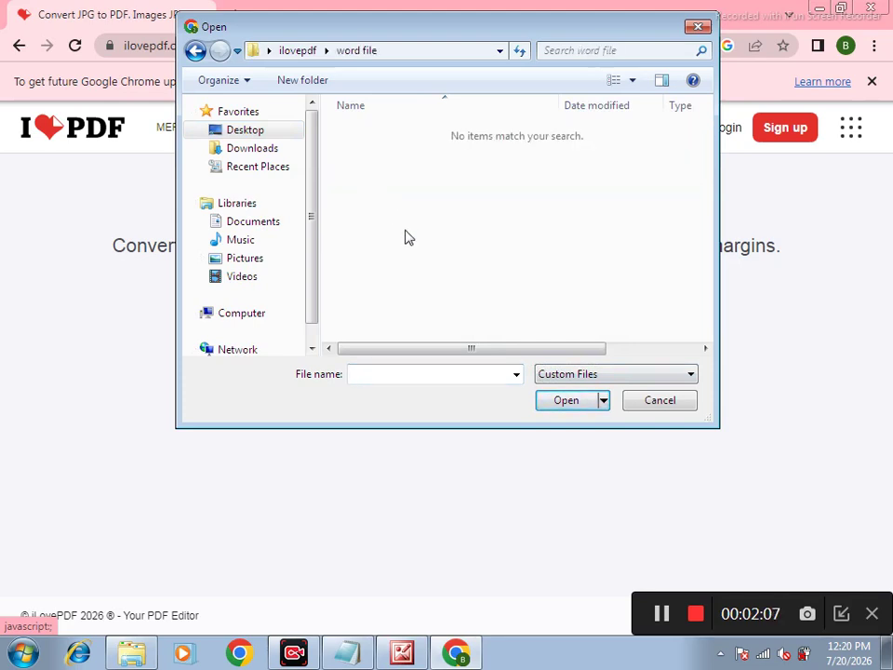
{"action": "left_click", "coordinate": [196, 51]}
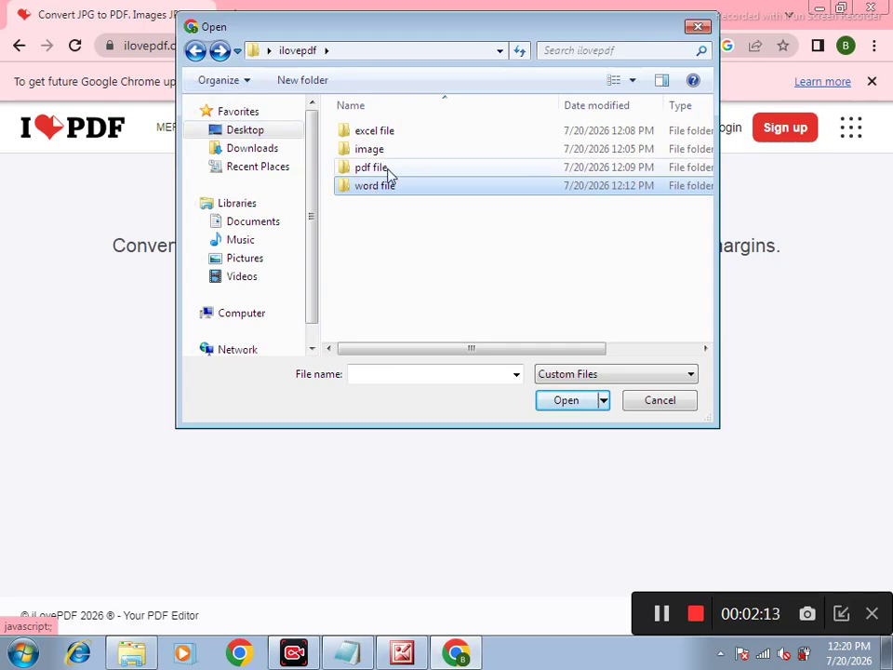
{"action": "left_click", "coordinate": [370, 154]}
{"action": "double_click", "coordinate": [370, 154]}
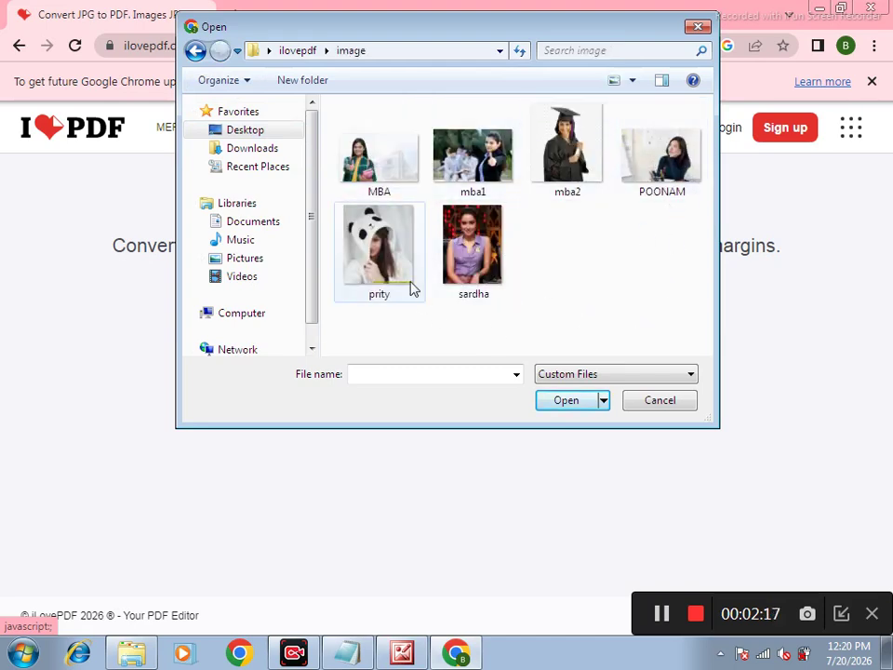
- Add all six pictures in the image folder to the JPG to PDF conversion
{"action": "left_click", "coordinate": [383, 155]}
{"action": "left_click", "coordinate": [483, 164], "text": "ctrl"}
{"action": "left_click", "coordinate": [568, 153], "text": "ctrl"}
{"action": "left_click", "coordinate": [662, 154], "text": "ctrl"}
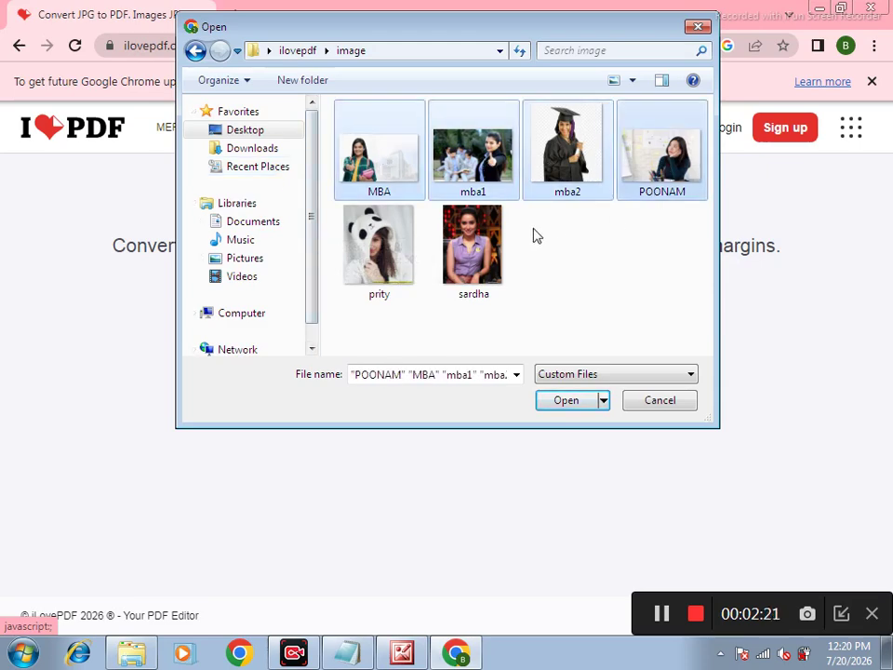
{"action": "left_click", "coordinate": [474, 247], "text": "ctrl"}
{"action": "left_click", "coordinate": [401, 260], "text": "ctrl"}
{"action": "left_click", "coordinate": [566, 400]}
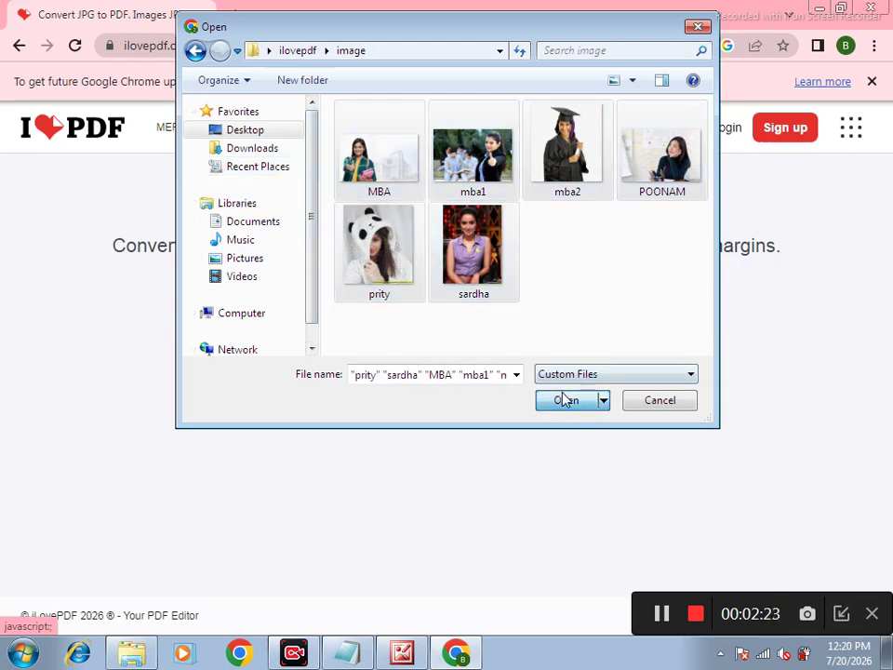
- Reorder the uploaded images so that mba2.jpg comes first, mba1.jpg second and MBA.jpg third
{"action": "scroll", "coordinate": [446, 343], "scroll_direction": "down", "scroll_amount": 3}
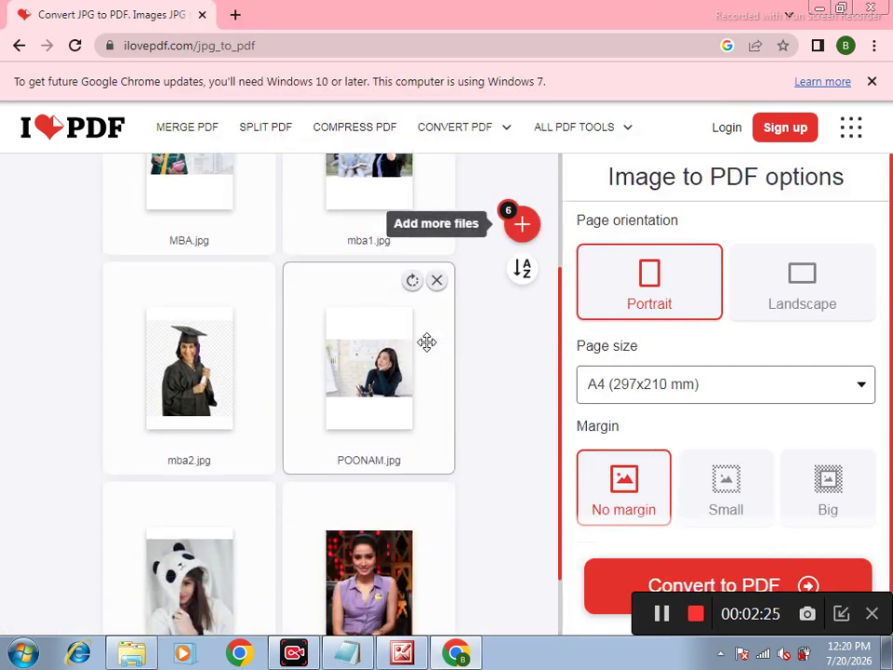
{"action": "scroll", "coordinate": [426, 342], "scroll_direction": "up", "scroll_amount": 3}
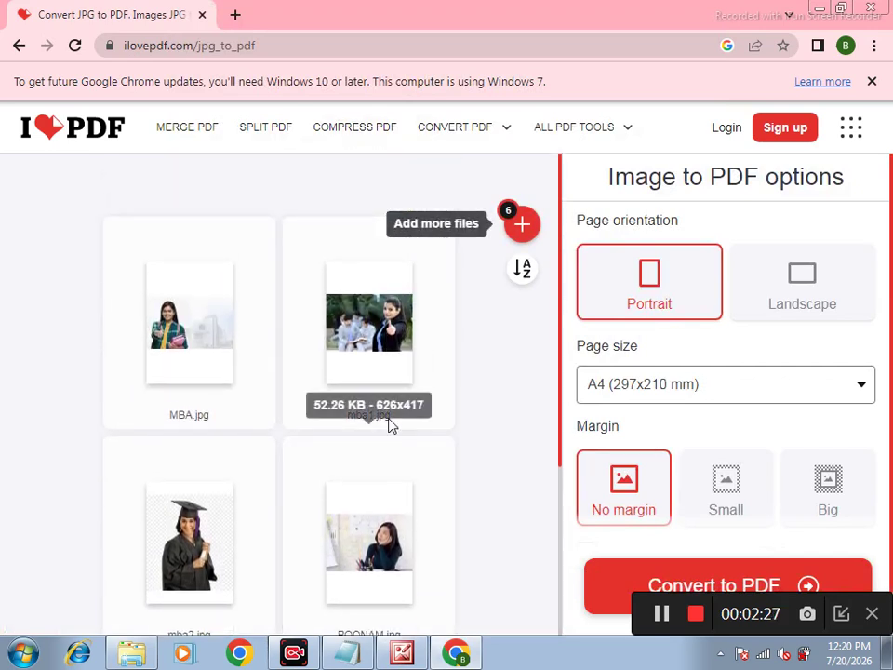
{"action": "left_click_drag", "start_coordinate": [190, 558], "coordinate": [187, 365]}
{"action": "left_click_drag", "start_coordinate": [183, 567], "coordinate": [377, 358]}
{"action": "scroll", "coordinate": [407, 601], "scroll_direction": "down", "scroll_amount": 2}
{"action": "left_click_drag", "start_coordinate": [184, 417], "coordinate": [211, 390]}
{"action": "scroll", "coordinate": [409, 464], "scroll_direction": "down", "scroll_amount": 1}
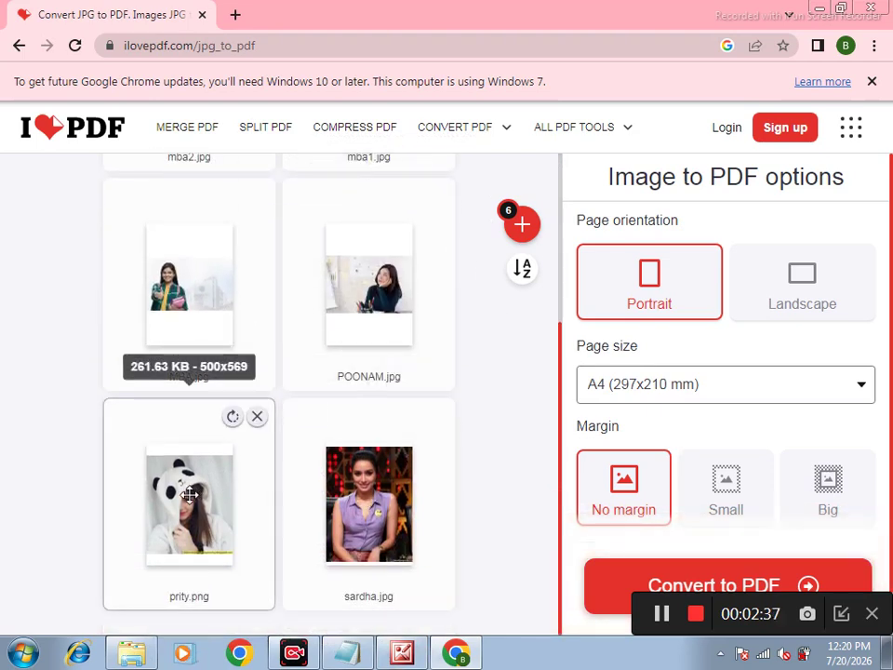
- Remove the last two images, prity.png and sardha.jpg, and convert the remaining images to PDF
{"action": "left_click", "coordinate": [259, 419]}
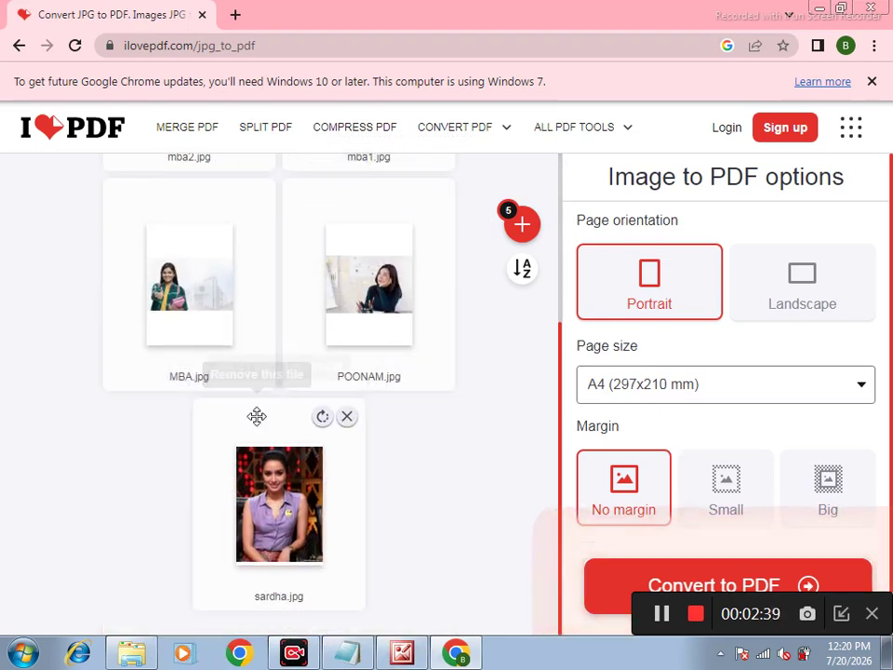
{"action": "left_click", "coordinate": [347, 418]}
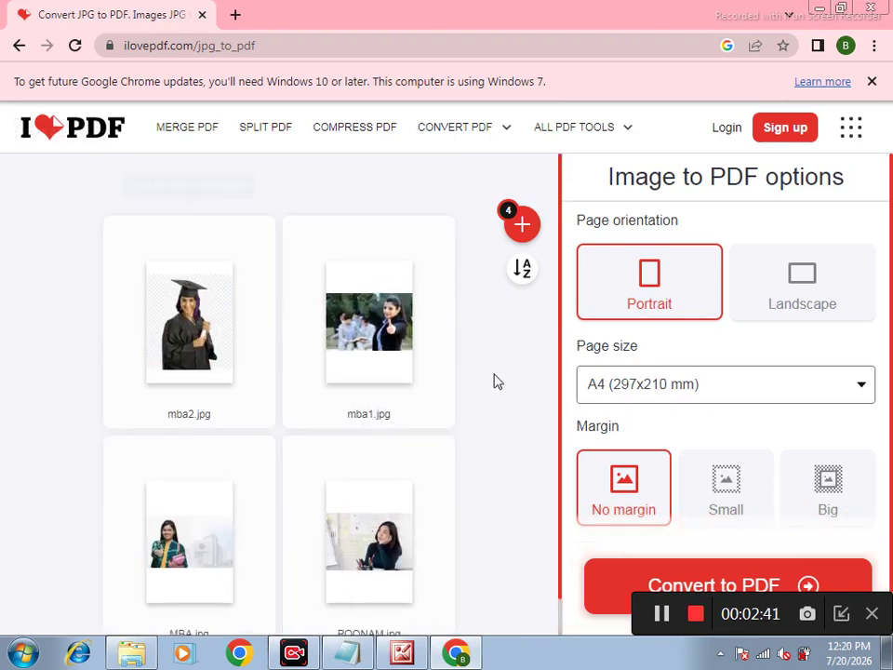
{"action": "left_click", "coordinate": [711, 584]}
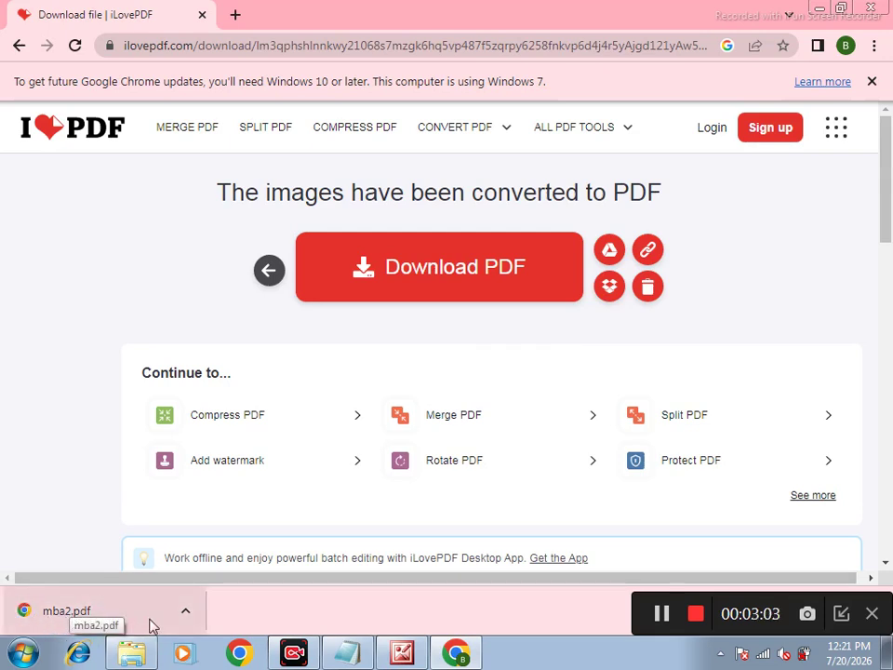
- Show the downloaded mba2.pdf in its folder and copy it into the image folder inside the desktop's ilovepdf folder
{"action": "left_click", "coordinate": [187, 614]}
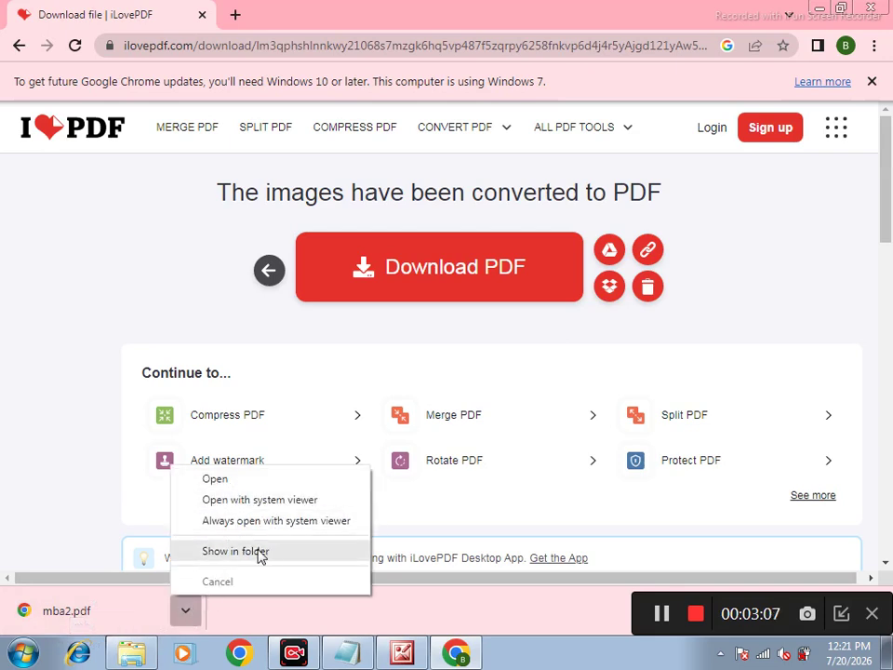
{"action": "left_click", "coordinate": [186, 616]}
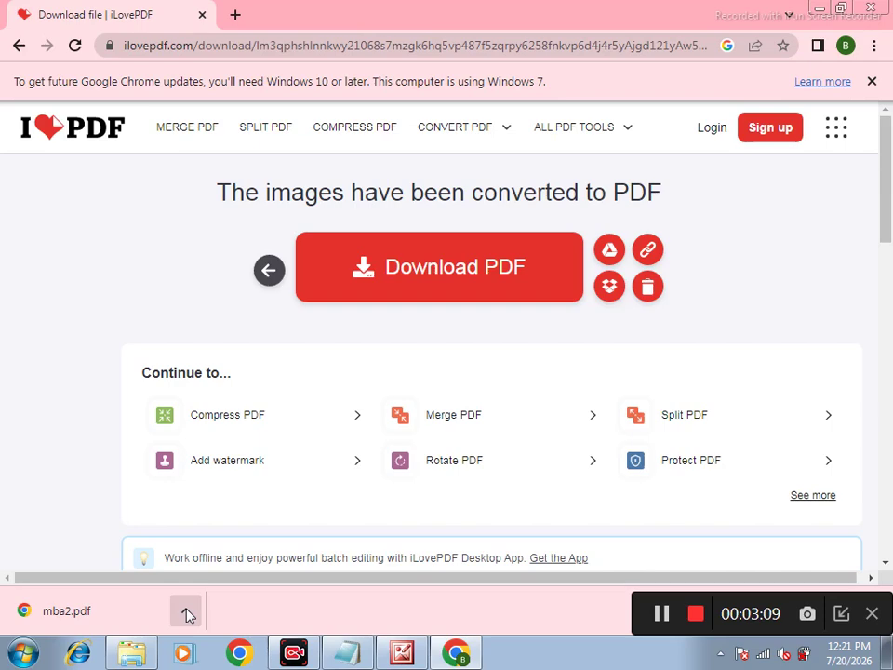
{"action": "left_click", "coordinate": [191, 610]}
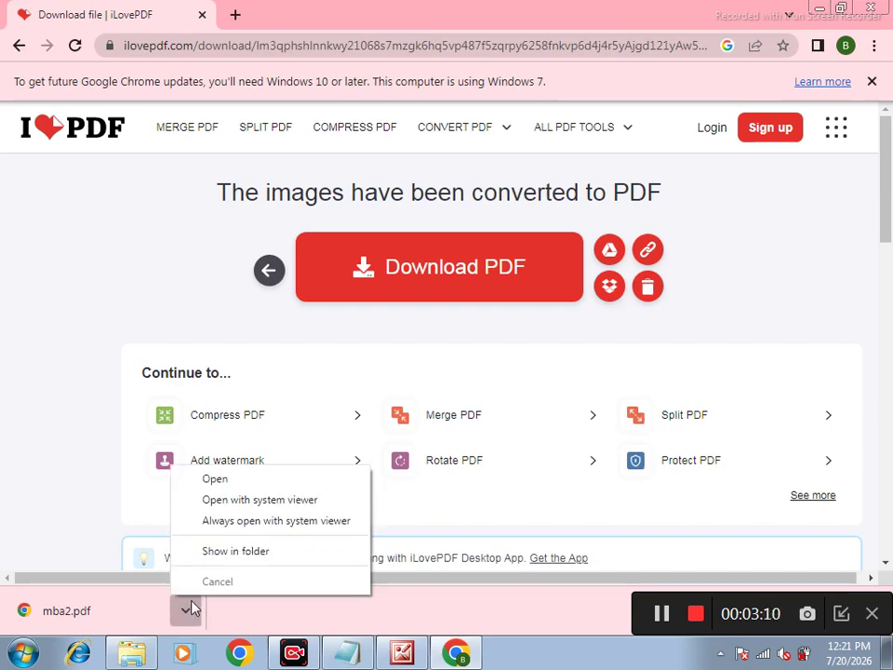
{"action": "left_click", "coordinate": [223, 555]}
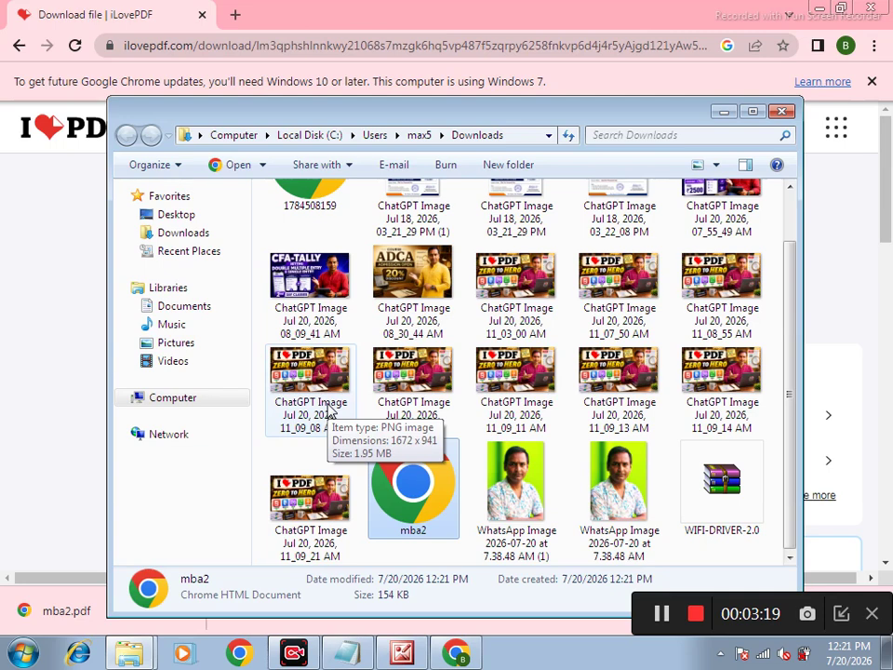
{"action": "key", "text": "super+d"}
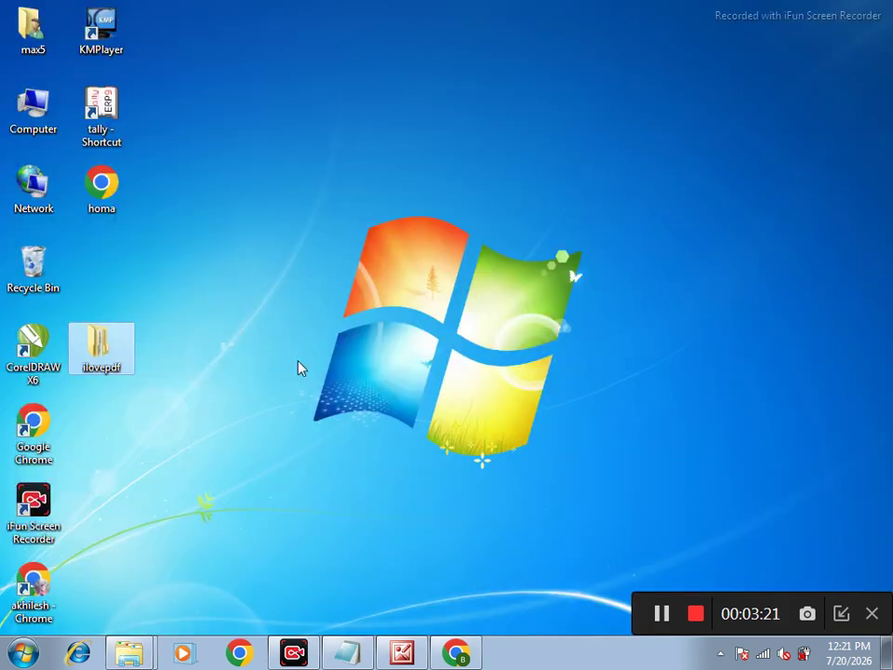
{"action": "double_click", "coordinate": [102, 352]}
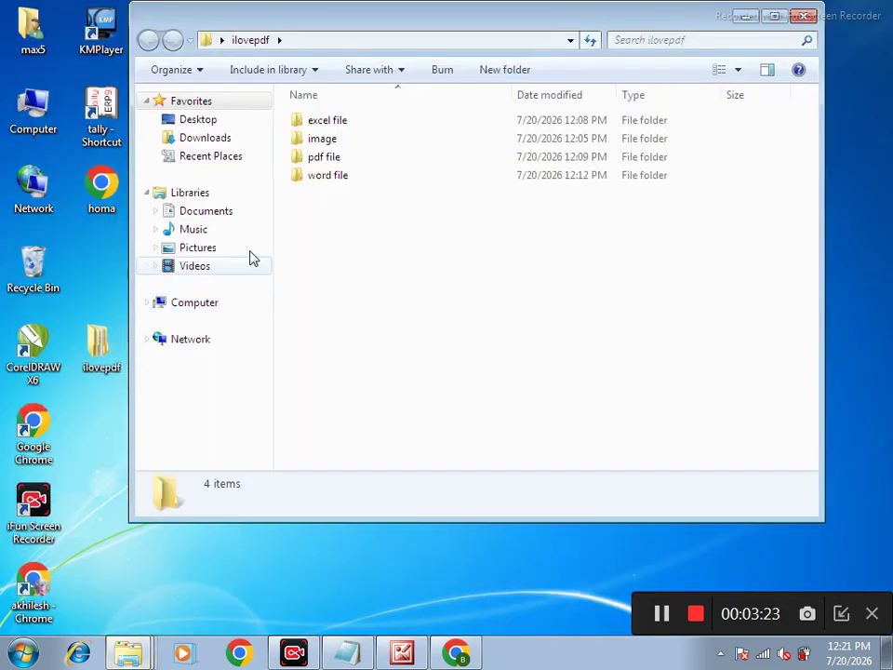
{"action": "double_click", "coordinate": [322, 141]}
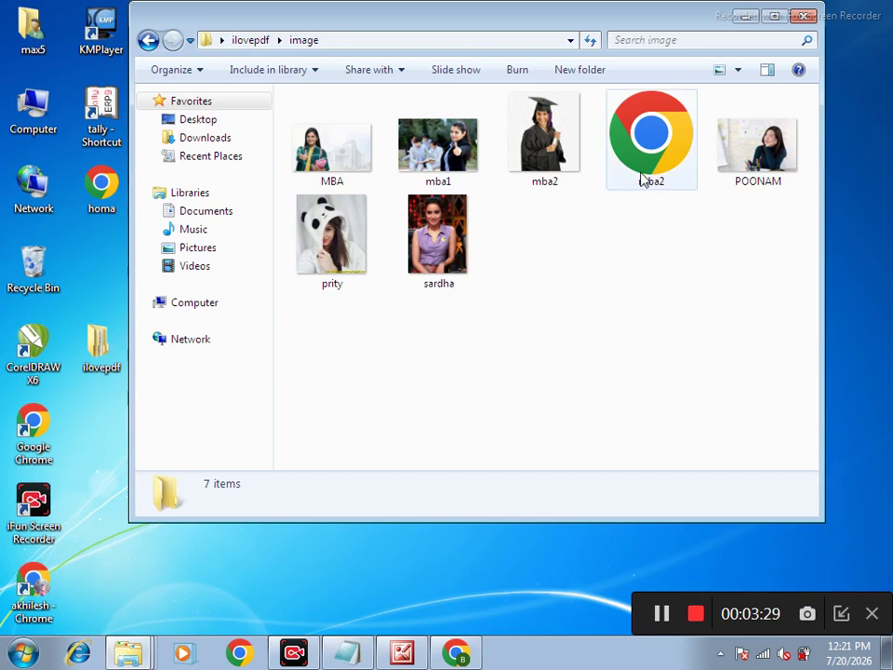
- Open mba2.pdf from the image folder in Chrome, look through its pages, and return to the iLovePDF download page
{"action": "right_click", "coordinate": [648, 164]}
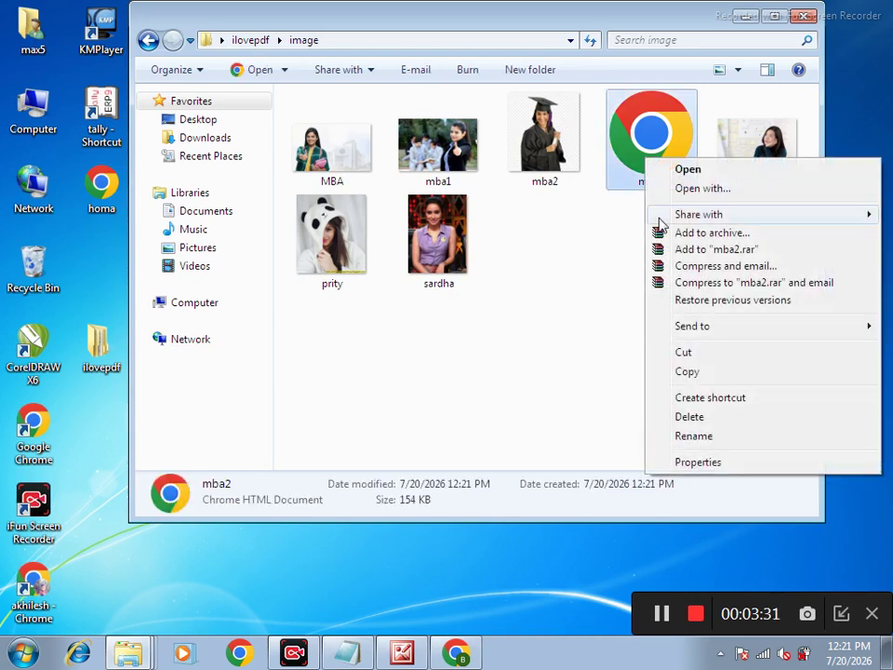
{"action": "left_click", "coordinate": [701, 189]}
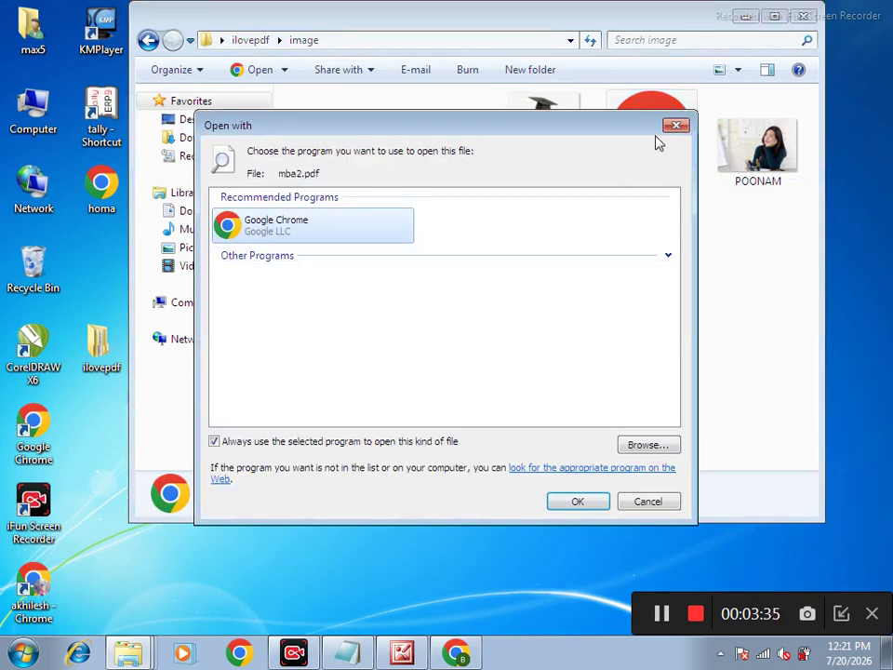
{"action": "left_click", "coordinate": [676, 124]}
{"action": "double_click", "coordinate": [678, 136]}
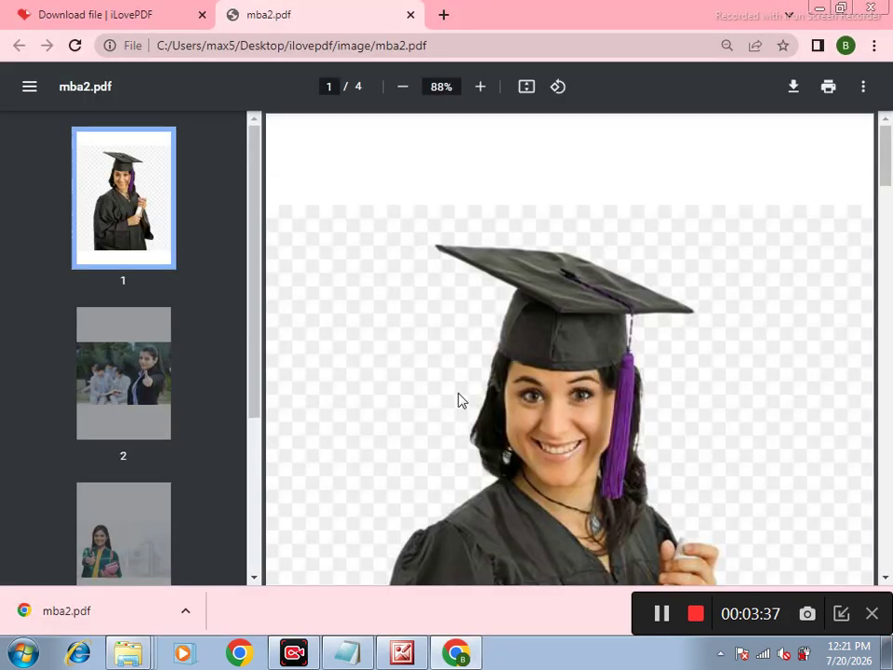
{"action": "scroll", "coordinate": [476, 390], "scroll_direction": "down", "scroll_amount": 10}
{"action": "scroll", "coordinate": [476, 391], "scroll_direction": "down", "scroll_amount": 10}
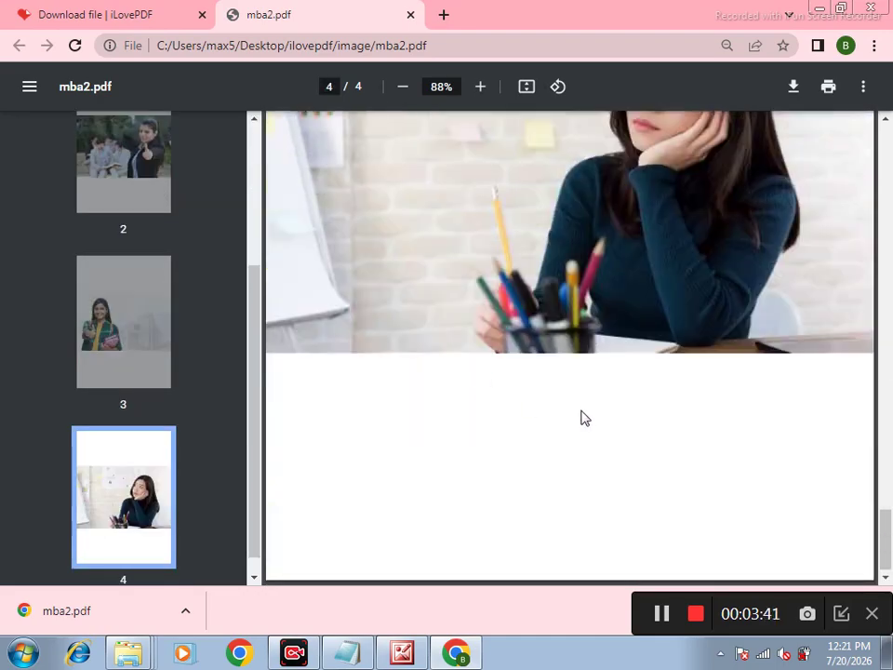
{"action": "scroll", "coordinate": [585, 418], "scroll_direction": "up", "scroll_amount": 10}
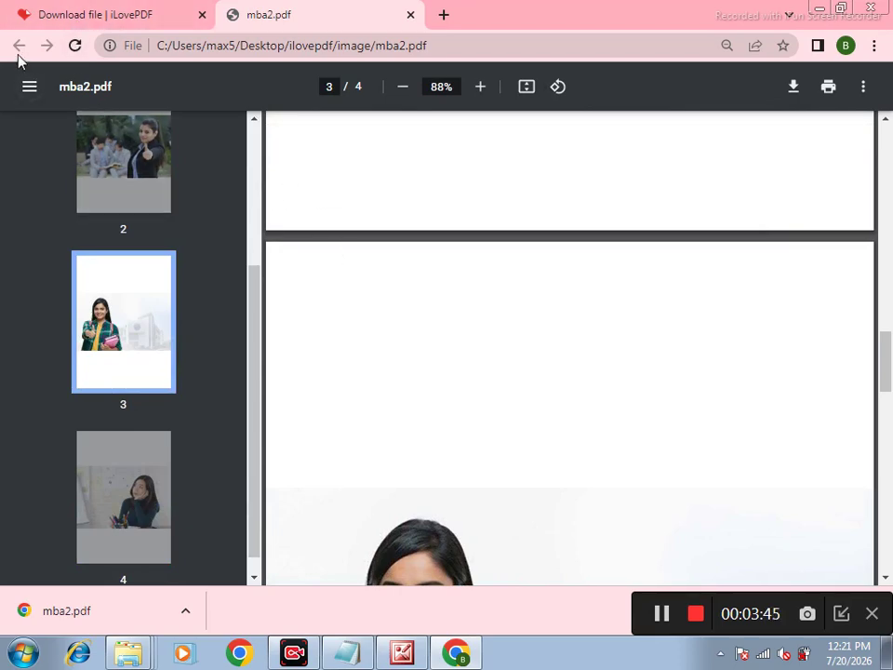
{"action": "left_click", "coordinate": [86, 16]}
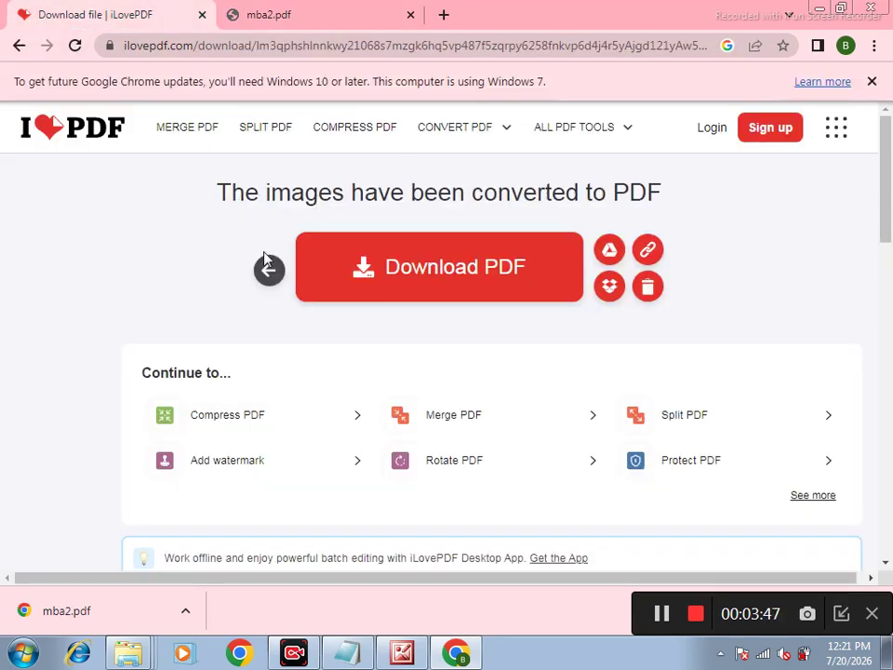
- Open the Excel to PDF tool, upload all three workbooks from the desktop's ilovepdf/excel file folder, and dismiss the Premium offer
{"action": "mouse_move", "coordinate": [574, 133]}
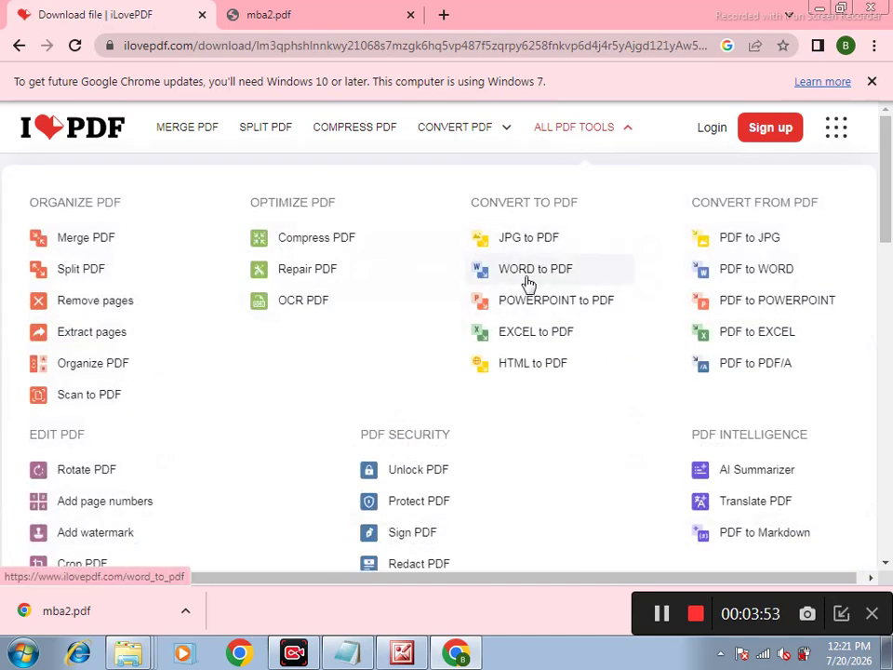
{"action": "left_click", "coordinate": [550, 334]}
{"action": "left_click", "coordinate": [462, 323]}
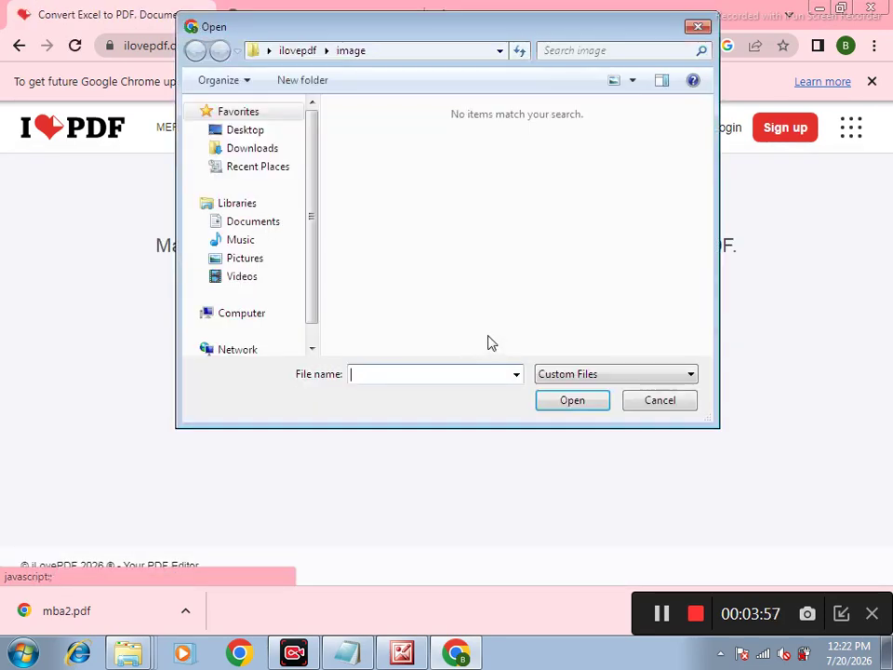
{"action": "left_click", "coordinate": [245, 131]}
{"action": "double_click", "coordinate": [410, 309]}
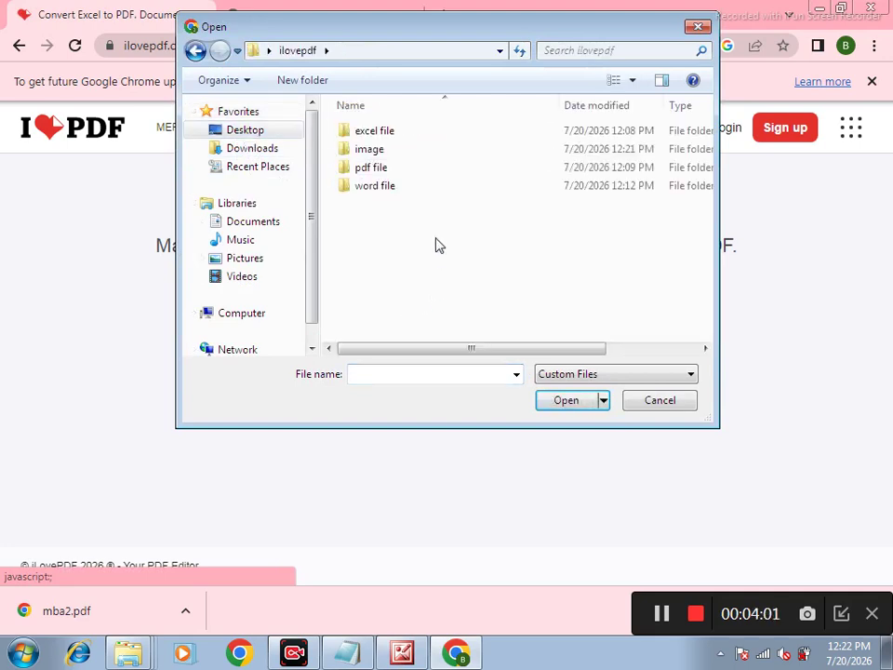
{"action": "double_click", "coordinate": [377, 133]}
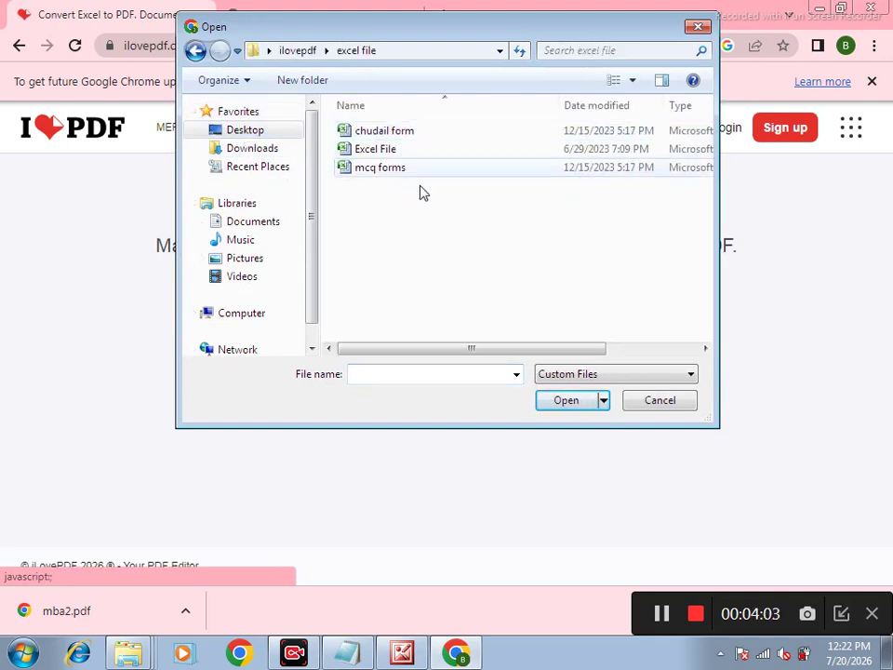
{"action": "left_click_drag", "start_coordinate": [376, 284], "coordinate": [361, 124]}
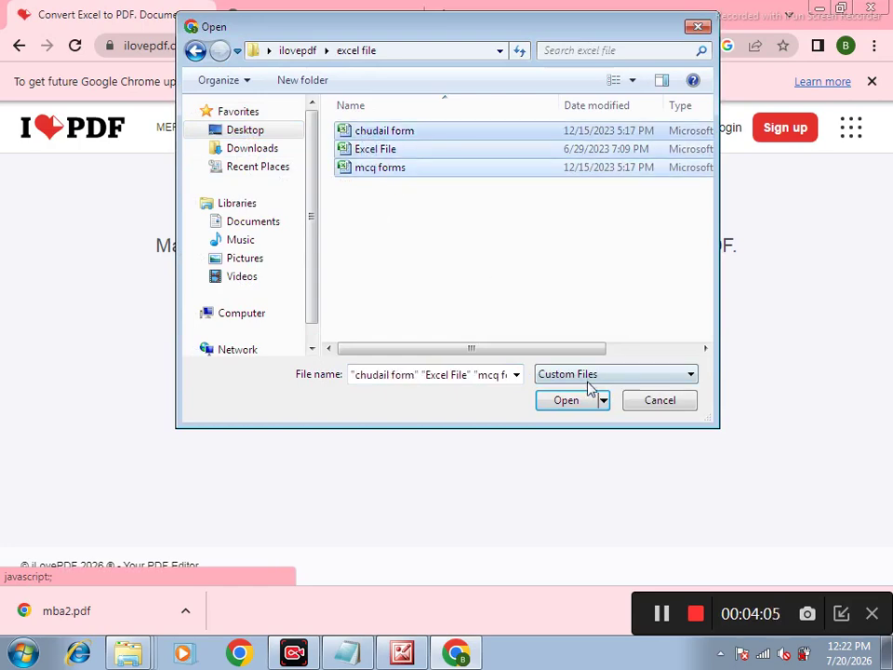
{"action": "left_click", "coordinate": [566, 400]}
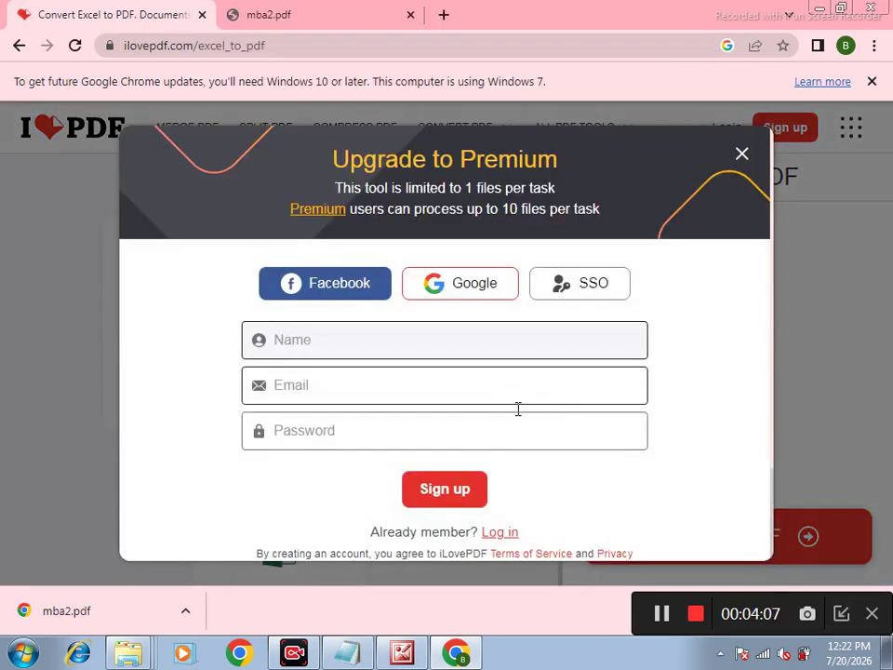
{"action": "left_click", "coordinate": [741, 153]}
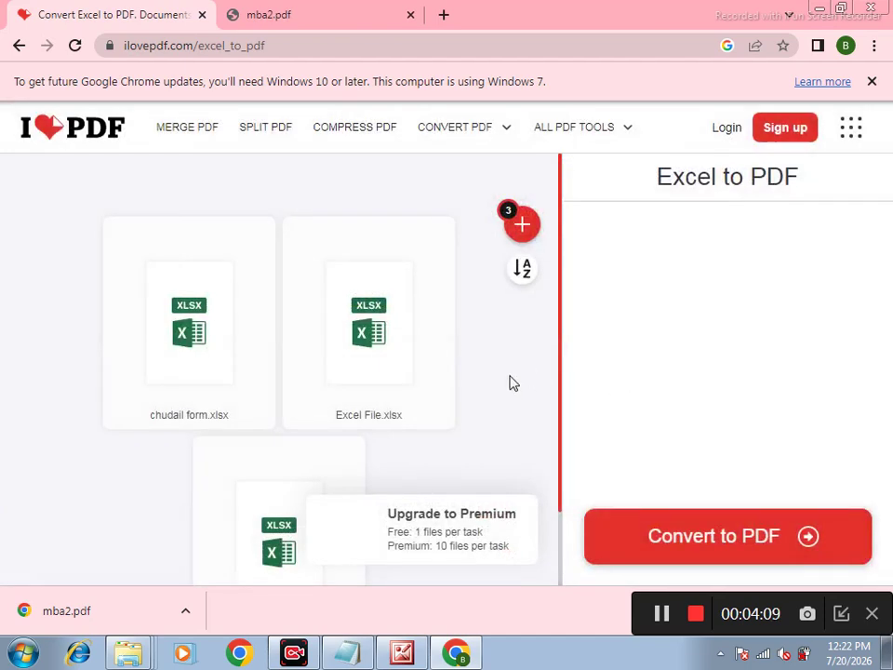
- Convert to PDF with the free one-file option and download the resulting PDF
{"action": "scroll", "coordinate": [195, 319], "scroll_direction": "down", "scroll_amount": 1}
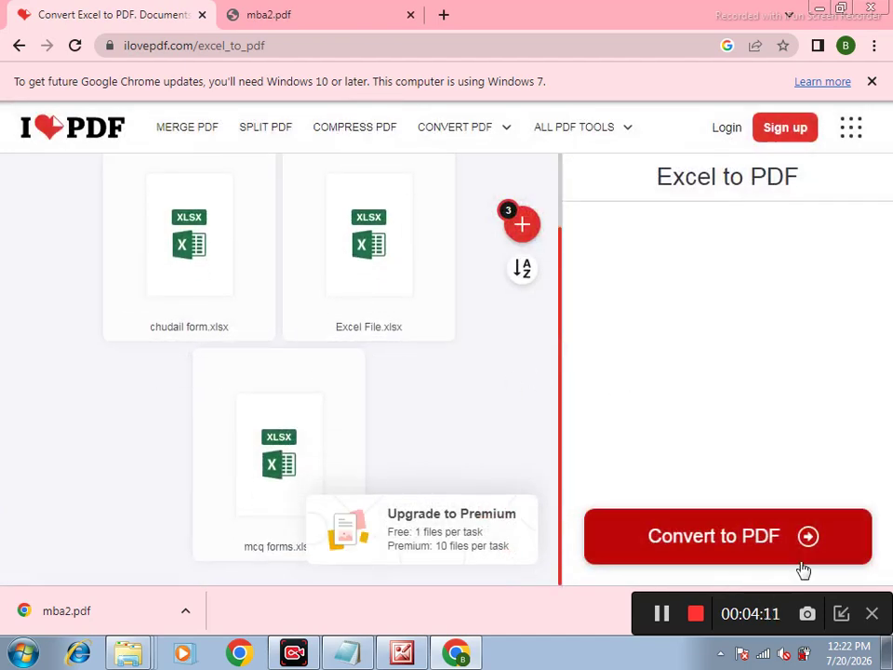
{"action": "left_click", "coordinate": [736, 536]}
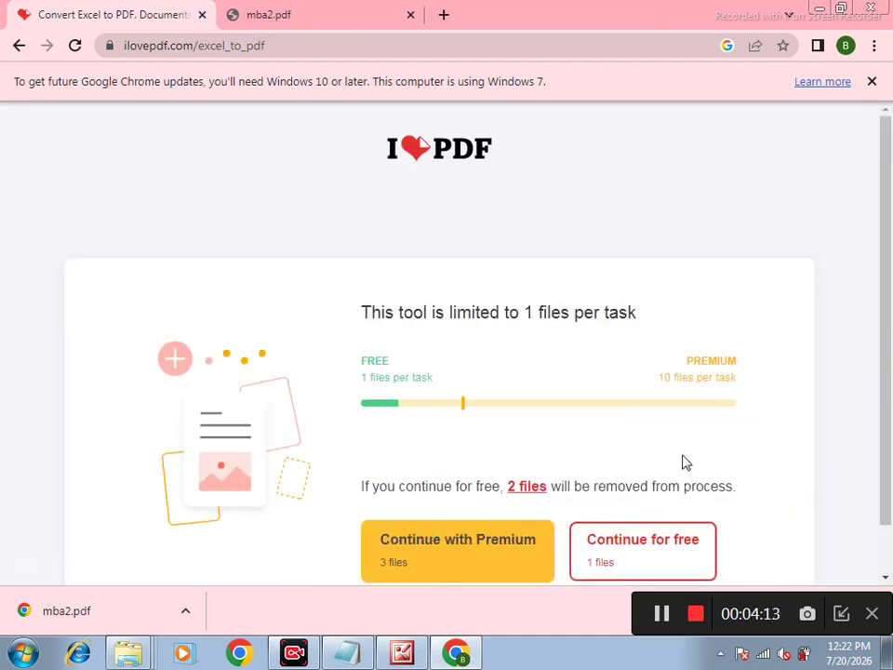
{"action": "scroll", "coordinate": [728, 424], "scroll_direction": "down", "scroll_amount": 1}
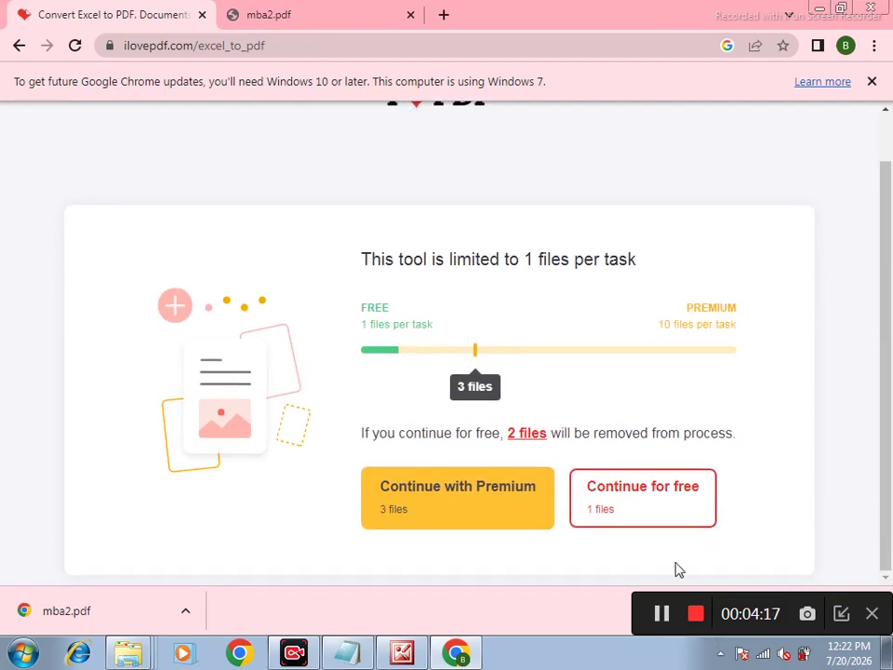
{"action": "left_click", "coordinate": [700, 523]}
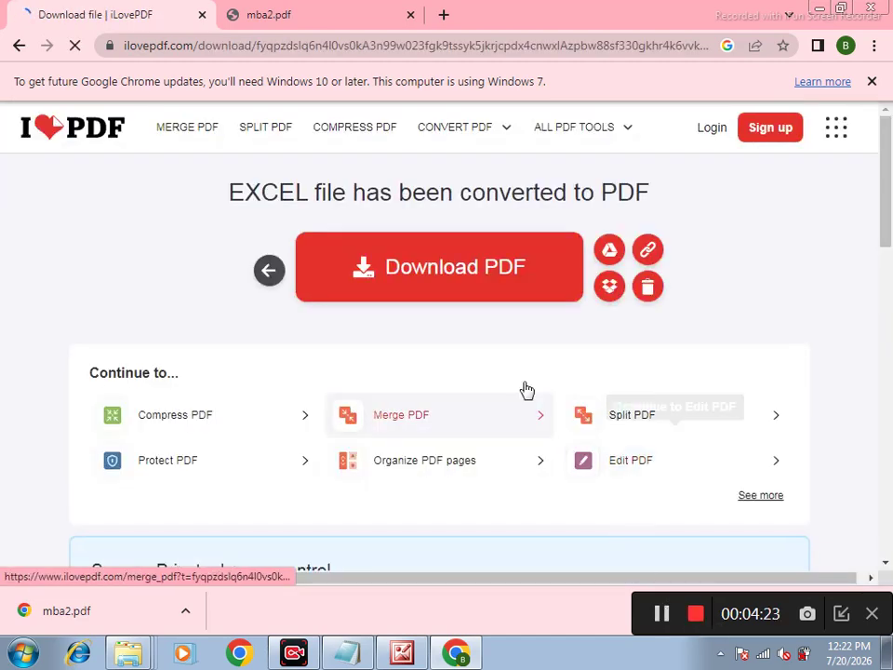
{"action": "left_click", "coordinate": [470, 269]}
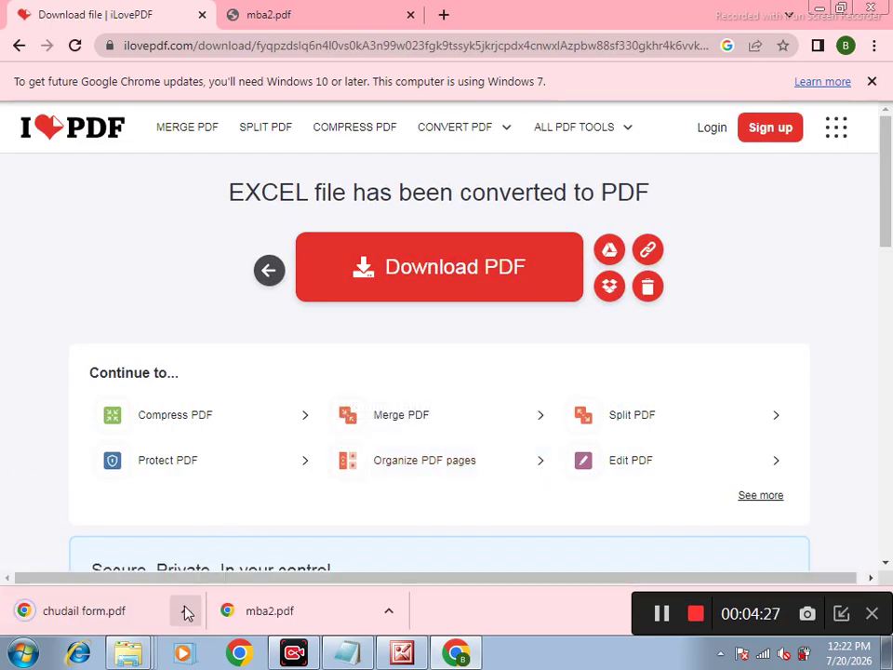
- Show the downloaded chudail form.pdf in its folder and move it into the excel file folder inside the desktop's ilovepdf folder
{"action": "left_click", "coordinate": [185, 613]}
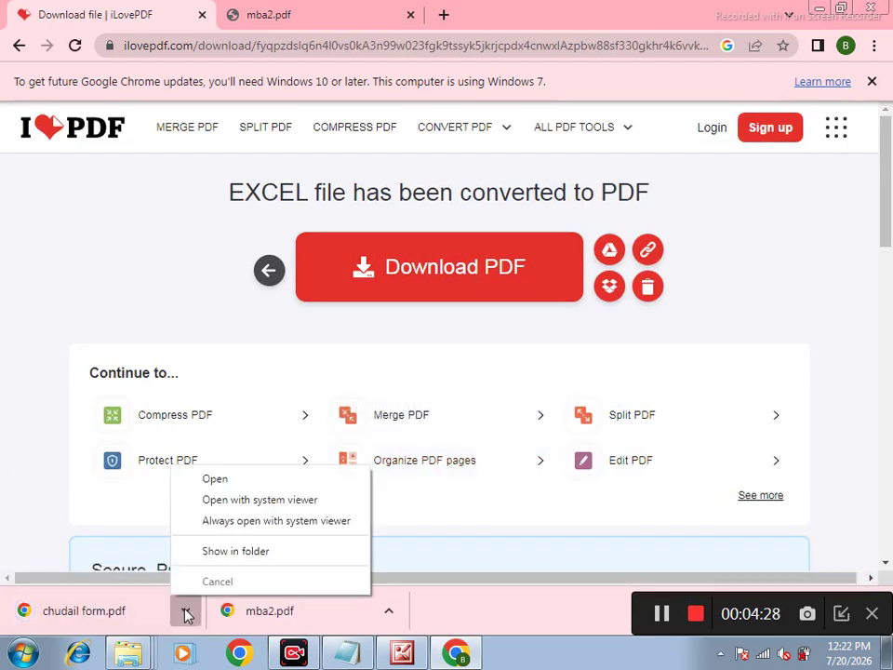
{"action": "left_click", "coordinate": [225, 553]}
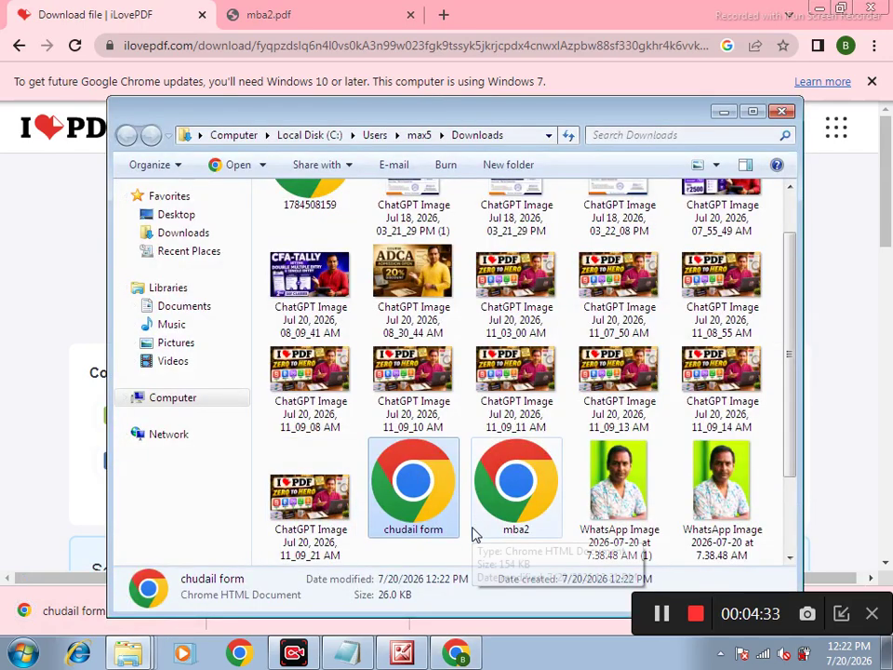
{"action": "key", "text": "ctrl+x"}
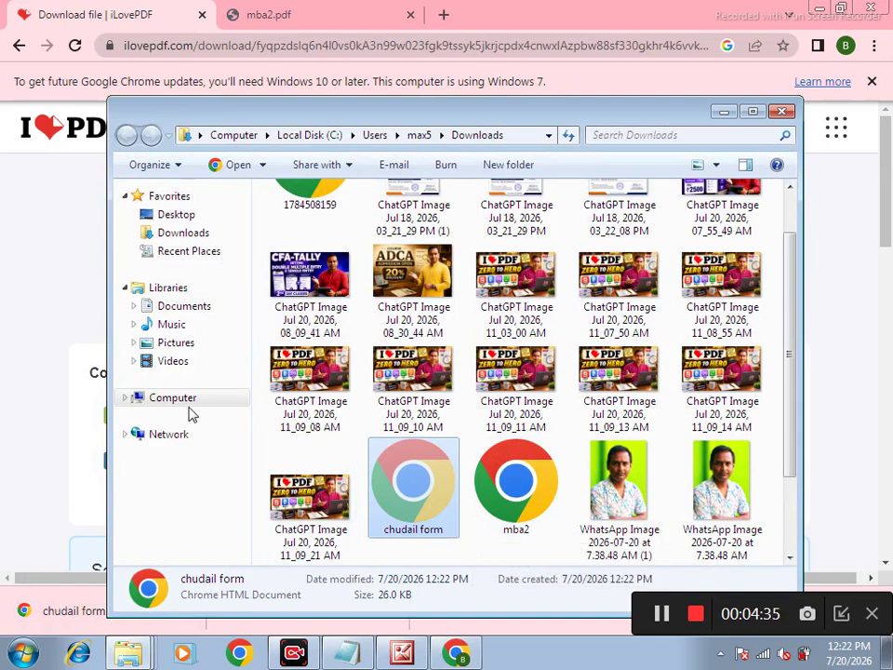
{"action": "key", "text": "super+d"}
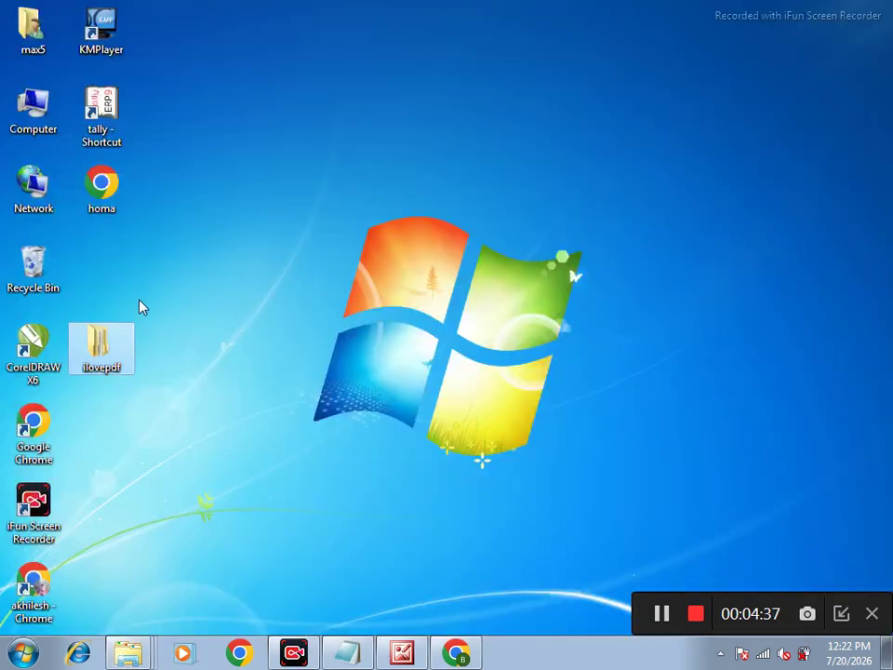
{"action": "double_click", "coordinate": [100, 351]}
{"action": "left_click", "coordinate": [359, 149]}
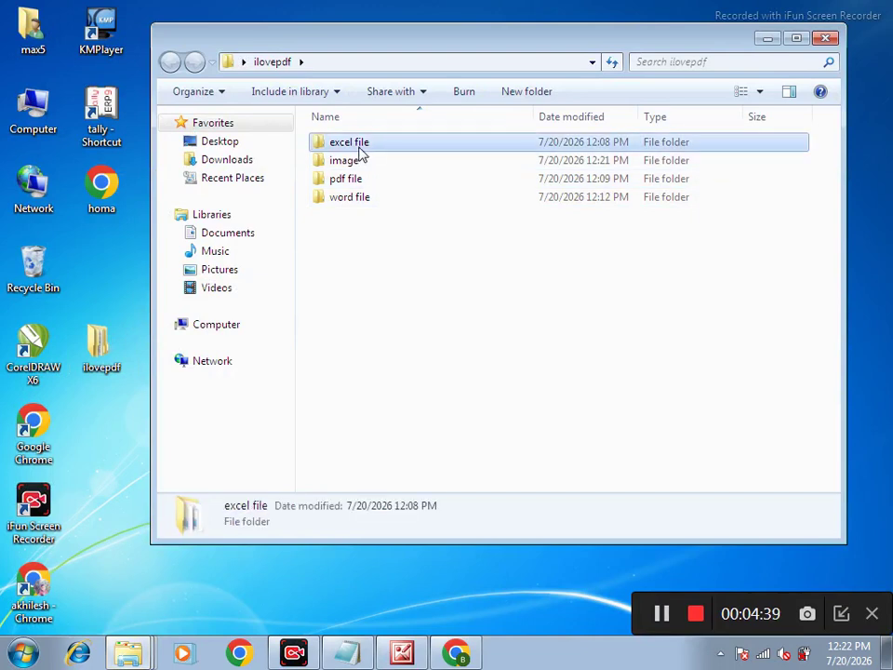
{"action": "double_click", "coordinate": [361, 151]}
{"action": "key", "text": "ctrl+v"}
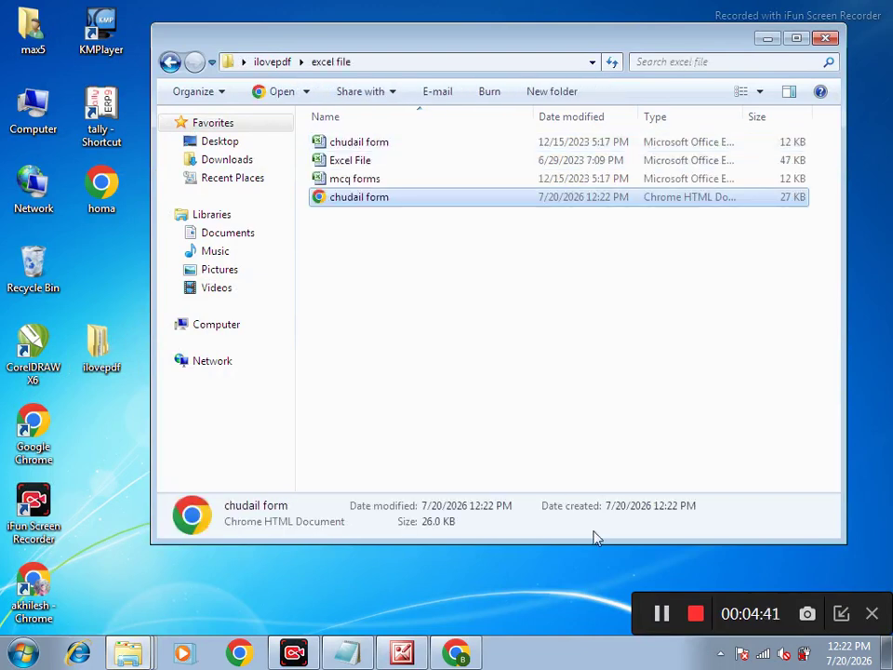
- Go back to the ilovepdf folder, point out its pdf file and word file subfolders, and return to iLovePDF in Chrome
{"action": "left_click", "coordinate": [169, 61]}
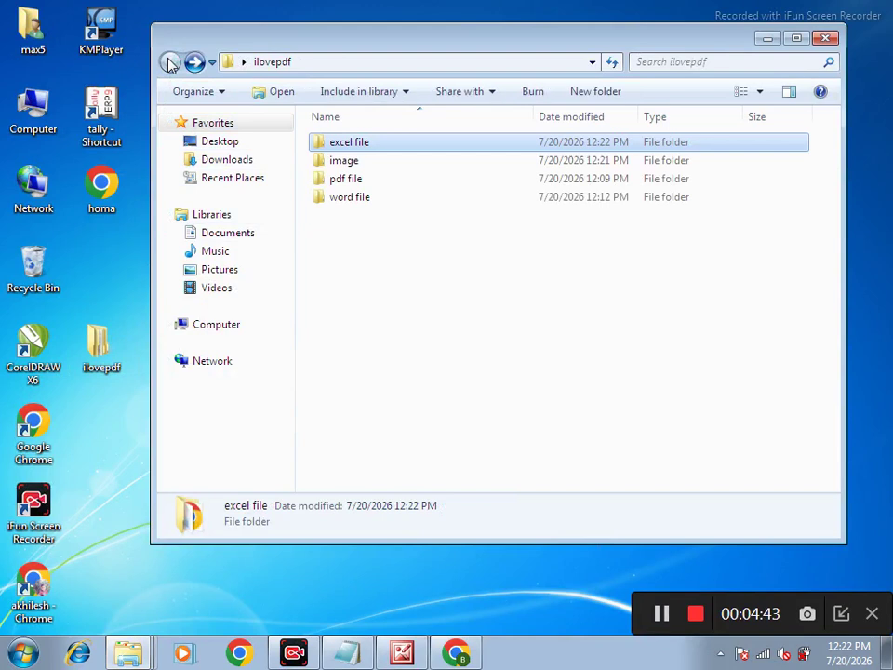
{"action": "left_click", "coordinate": [351, 181]}
{"action": "left_click", "coordinate": [342, 201]}
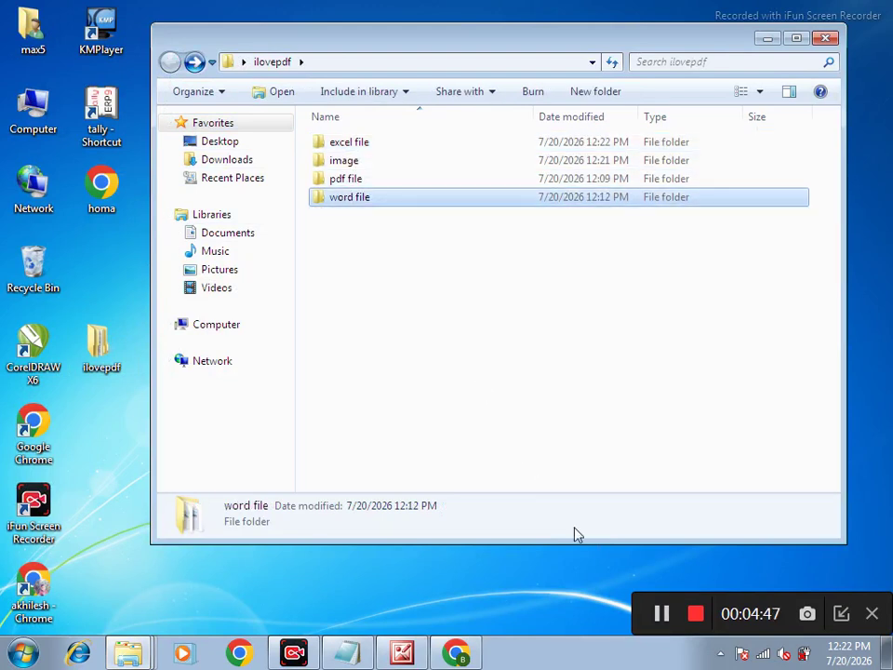
{"action": "left_click", "coordinate": [456, 651]}
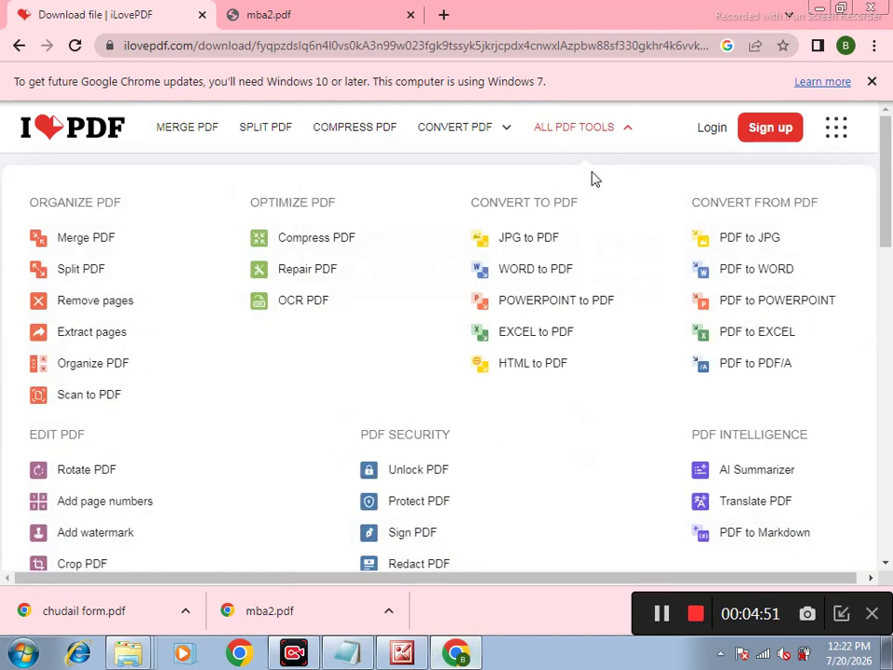
- Open the Word to PDF tool, upload all four documents from the ilovepdf/word file folder, and dismiss the Premium offer
{"action": "left_click", "coordinate": [532, 271]}
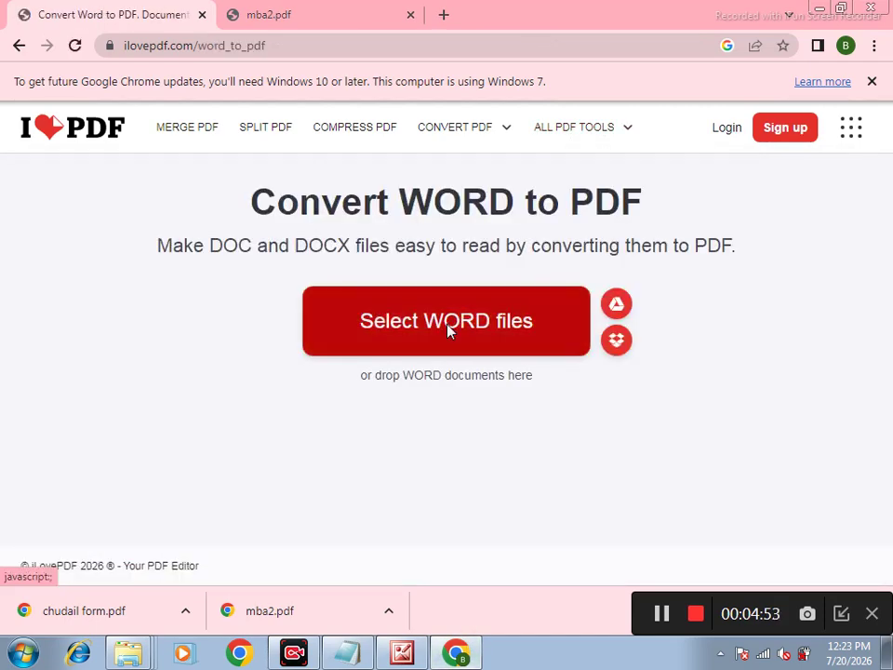
{"action": "left_click", "coordinate": [448, 326]}
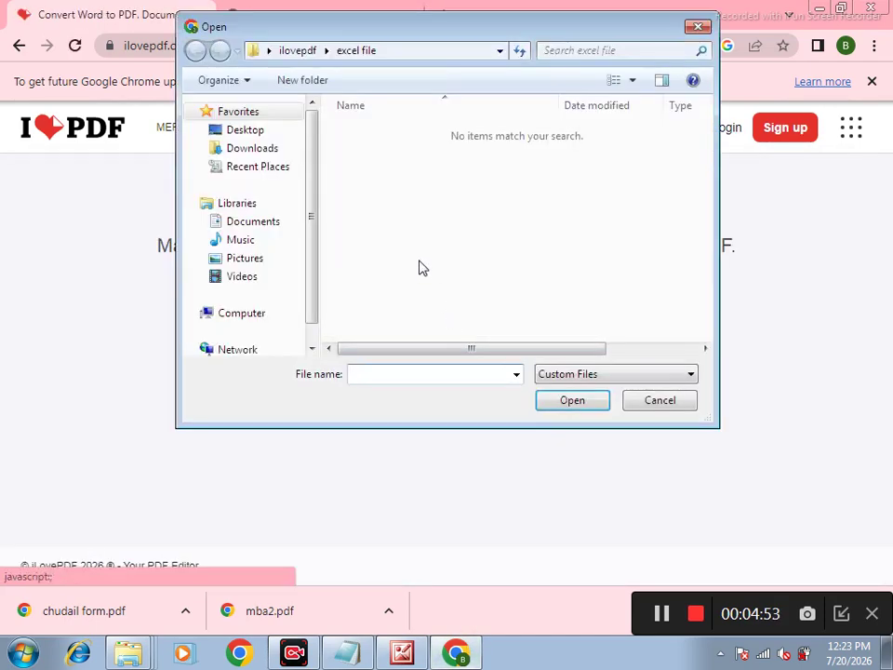
{"action": "left_click", "coordinate": [257, 134]}
{"action": "double_click", "coordinate": [430, 305]}
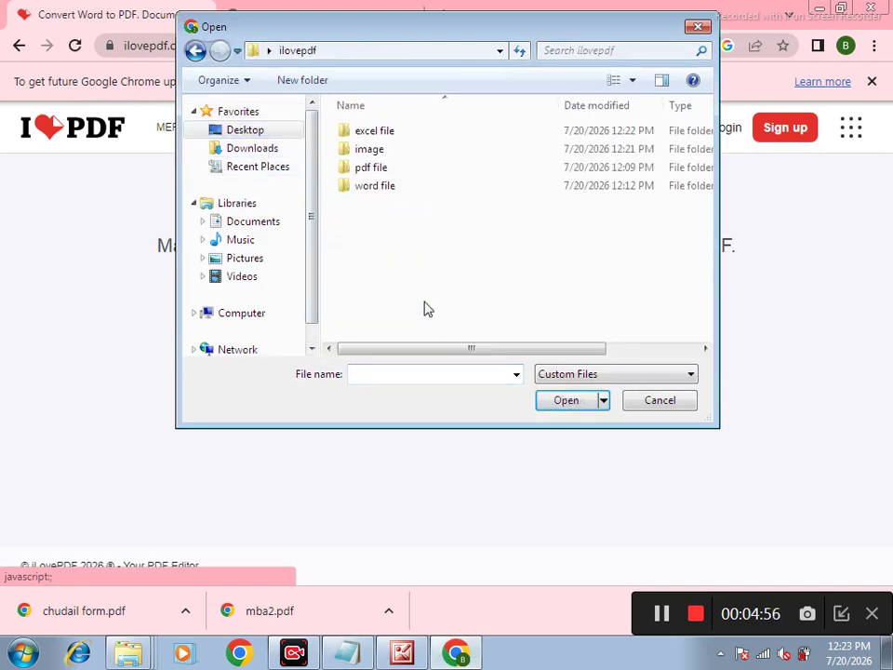
{"action": "double_click", "coordinate": [390, 188]}
{"action": "left_click_drag", "start_coordinate": [389, 262], "coordinate": [349, 124]}
{"action": "left_click", "coordinate": [566, 408]}
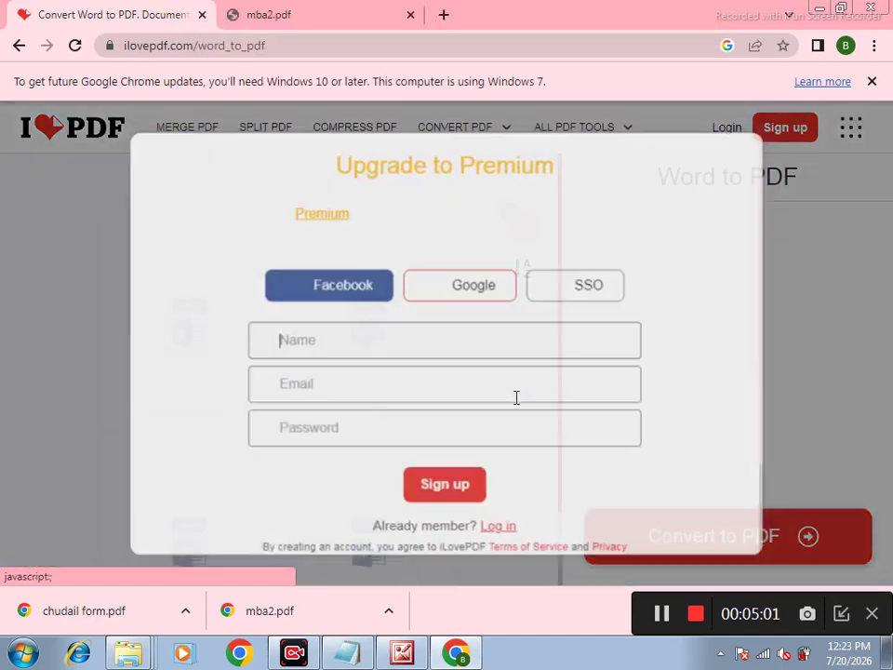
{"action": "left_click", "coordinate": [742, 156]}
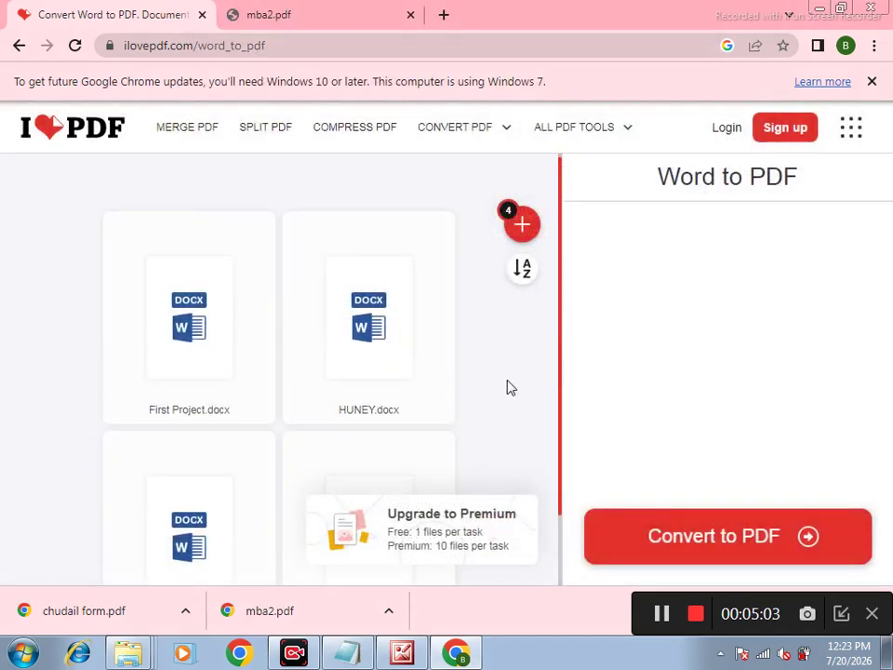
- Convert the Word upload to PDF with the free one-file option and download the result
{"action": "scroll", "coordinate": [513, 391], "scroll_direction": "down", "scroll_amount": 1}
{"action": "left_click", "coordinate": [772, 538]}
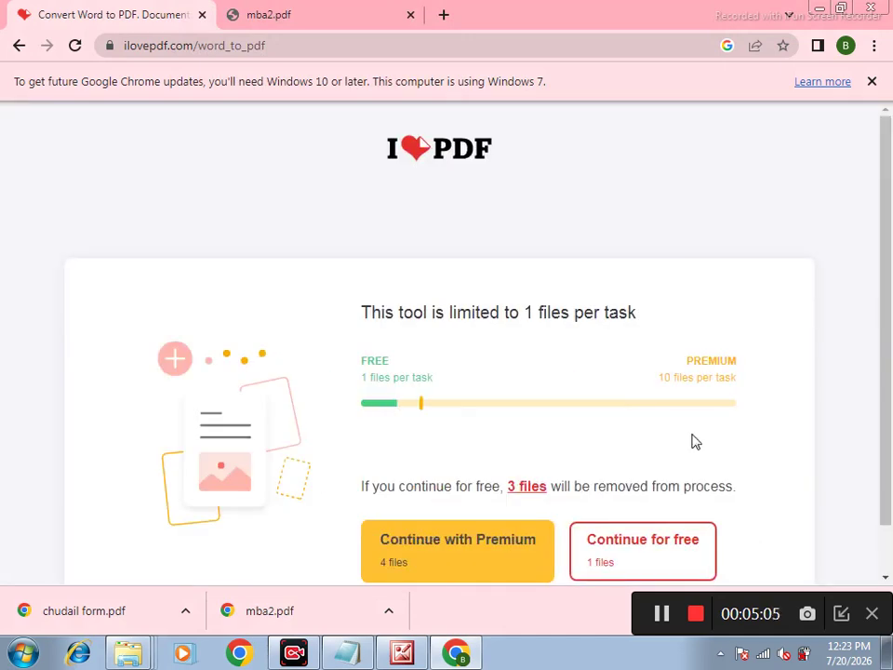
{"action": "left_click", "coordinate": [699, 572]}
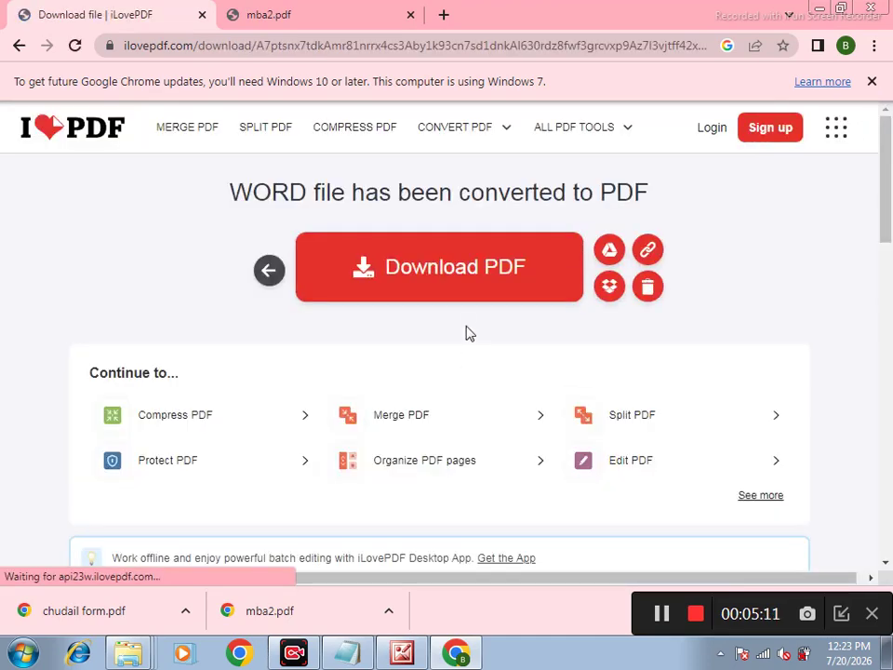
{"action": "left_click", "coordinate": [466, 281]}
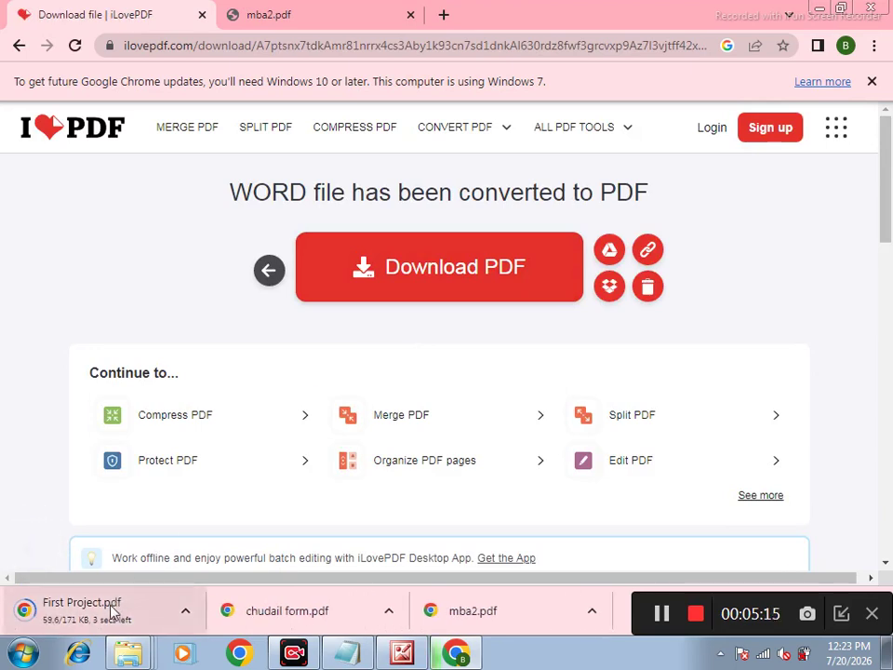
{"action": "left_click", "coordinate": [186, 613]}
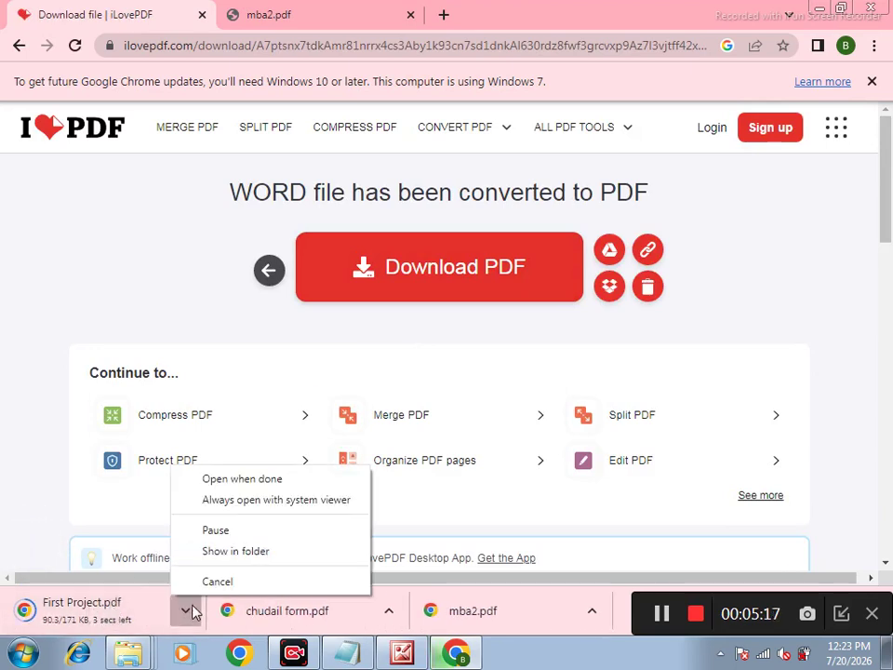
{"action": "left_click", "coordinate": [216, 551]}
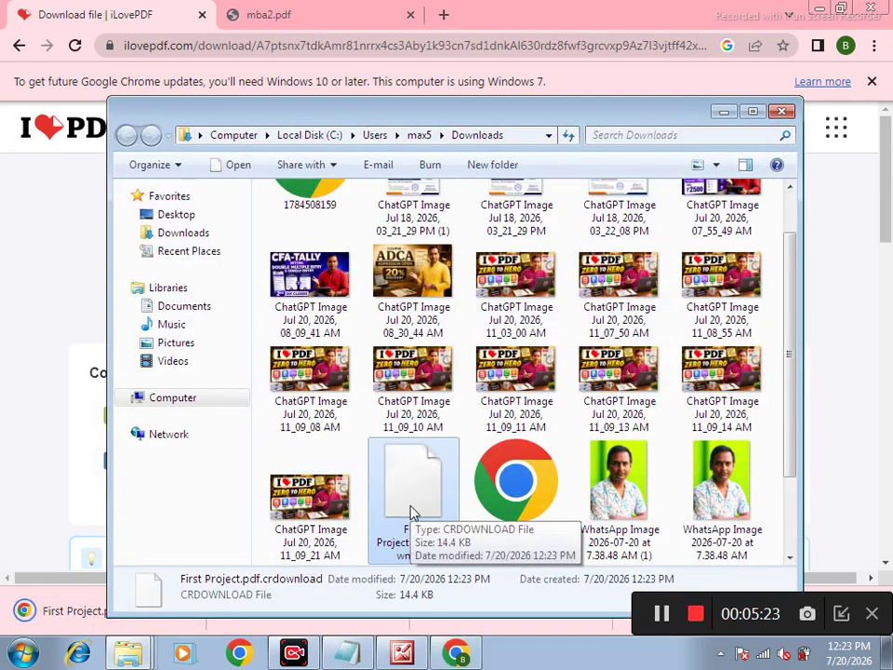
{"action": "left_click", "coordinate": [491, 553]}
{"action": "left_click", "coordinate": [424, 510]}
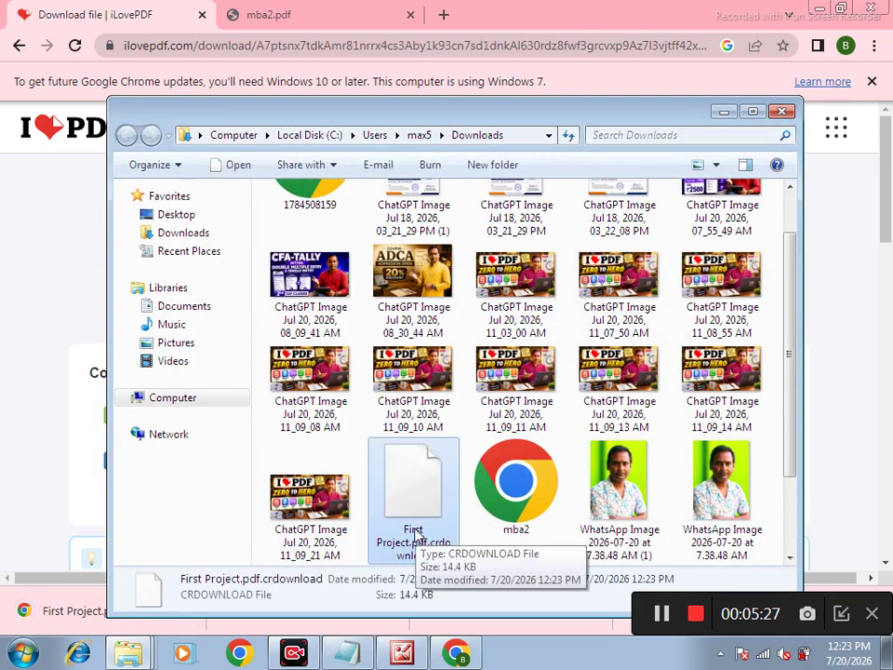
{"action": "left_click", "coordinate": [514, 527]}
{"action": "left_click", "coordinate": [410, 513]}
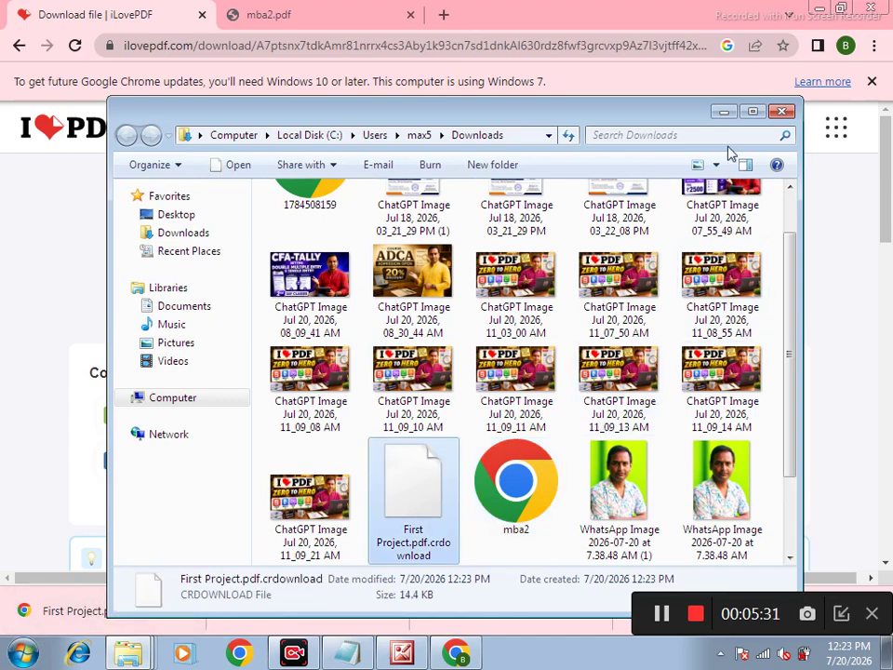
{"action": "left_click", "coordinate": [781, 112]}
- Show the downloaded First Project PDF in its folder and move it into the word file folder inside the desktop's ilovepdf folder
{"action": "left_click", "coordinate": [188, 612]}
{"action": "left_click", "coordinate": [236, 550]}
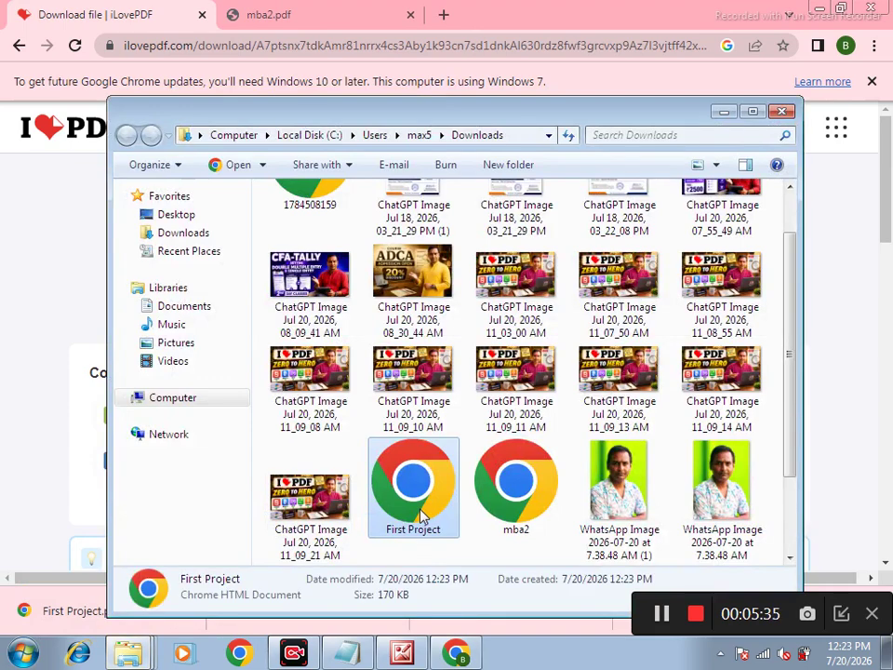
{"action": "key", "text": "ctrl+x"}
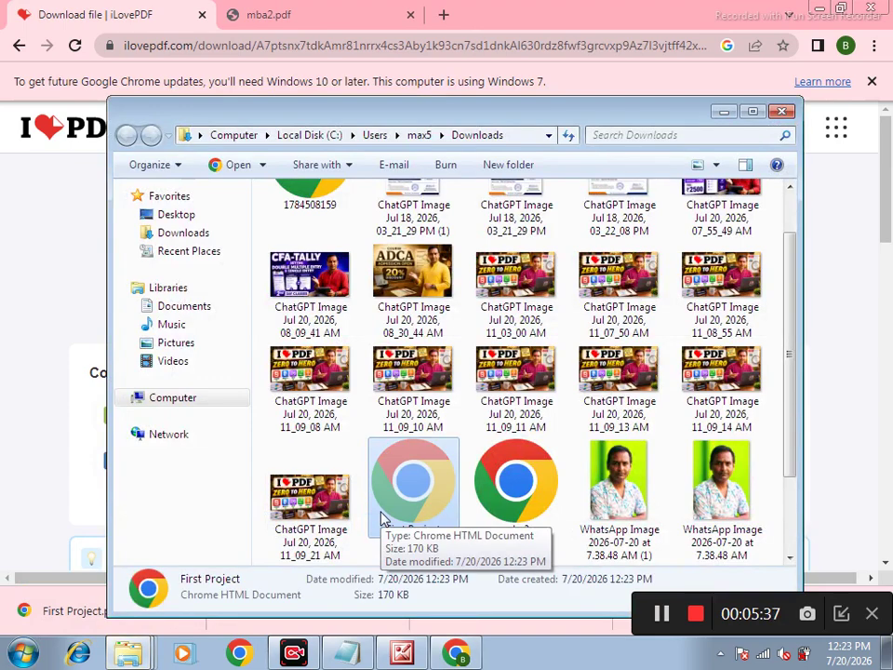
{"action": "key", "text": "super+d"}
{"action": "double_click", "coordinate": [101, 350]}
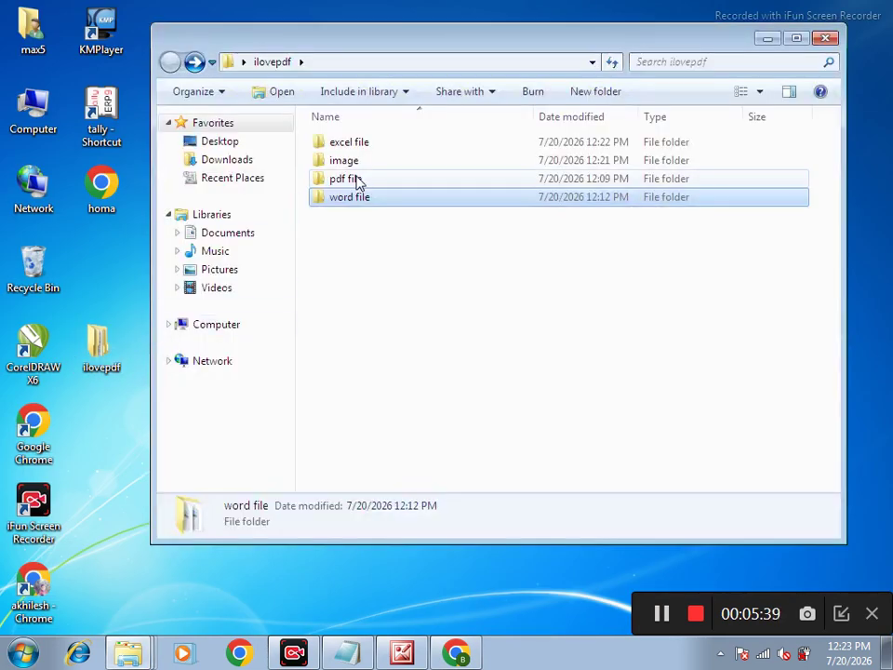
{"action": "double_click", "coordinate": [351, 198]}
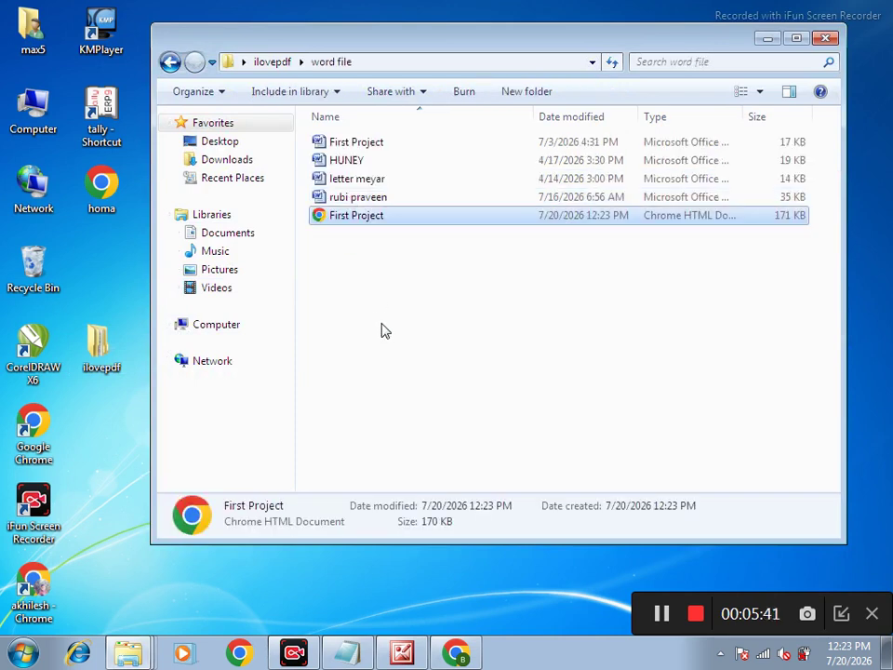
- Go back to the ilovepdf folder, look at the PDFs in its pdf file subfolder, and return to iLovePDF in Chrome
{"action": "left_click", "coordinate": [170, 61]}
{"action": "left_click", "coordinate": [378, 289]}
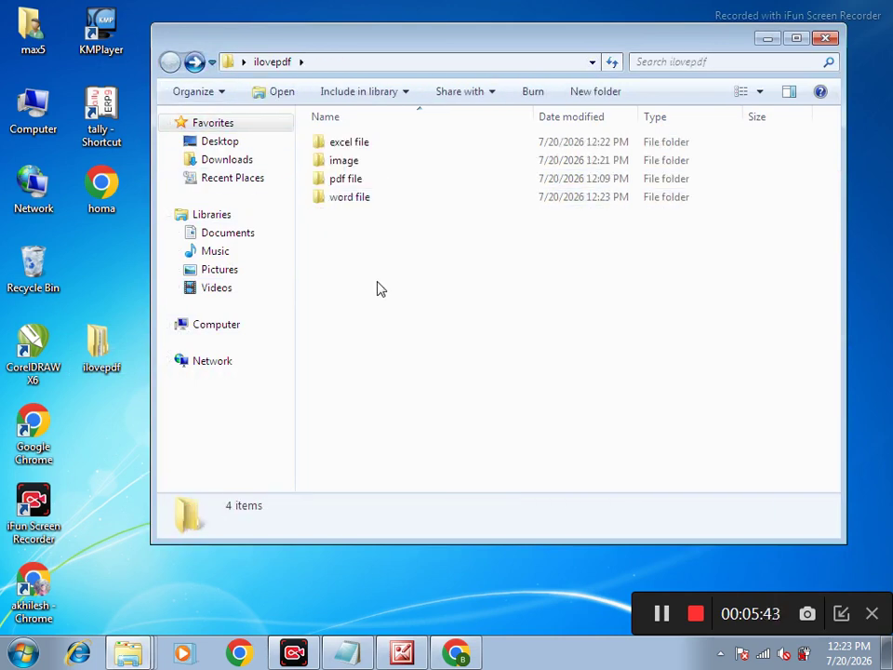
{"action": "double_click", "coordinate": [353, 181]}
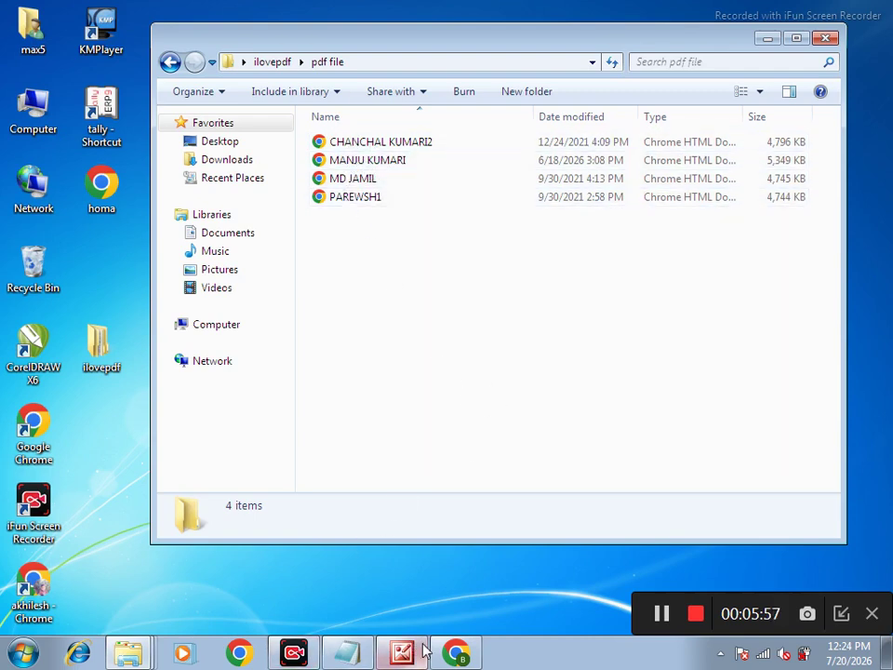
{"action": "left_click", "coordinate": [456, 652]}
- Open the Merge PDF tool and upload all four PDFs from the desktop's ilovepdf/pdf file folder
{"action": "mouse_move", "coordinate": [614, 125]}
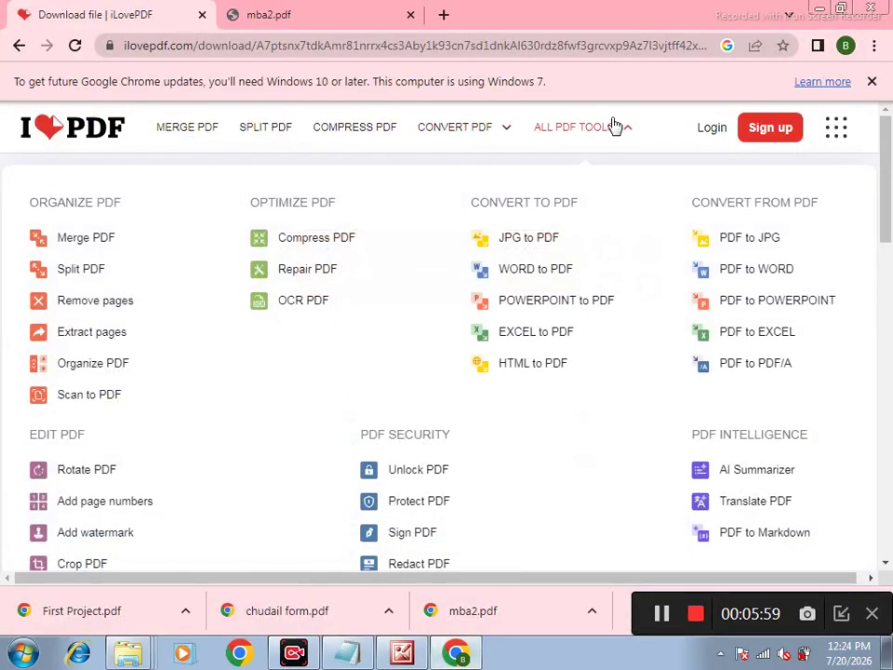
{"action": "left_click", "coordinate": [71, 240]}
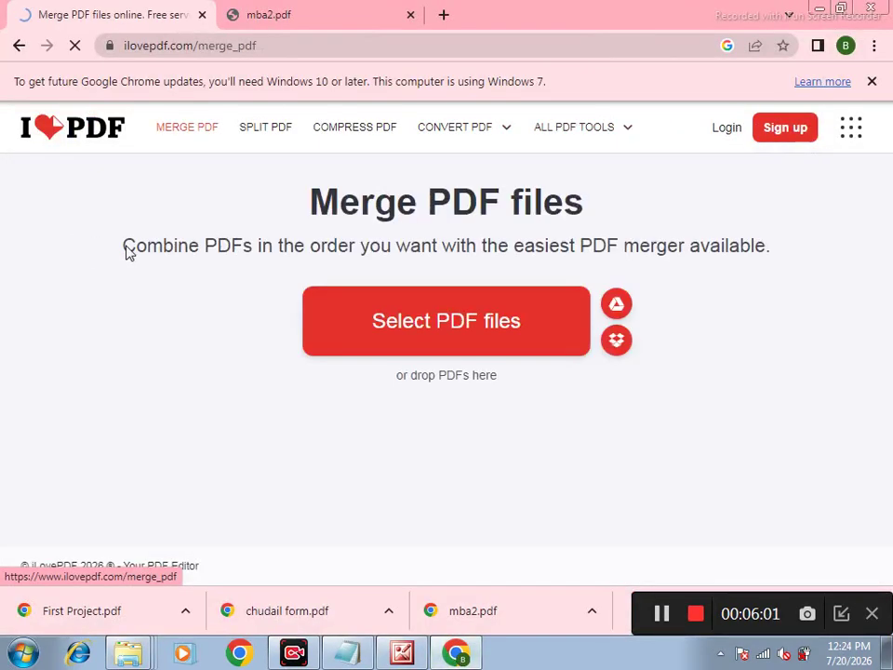
{"action": "left_click", "coordinate": [342, 352]}
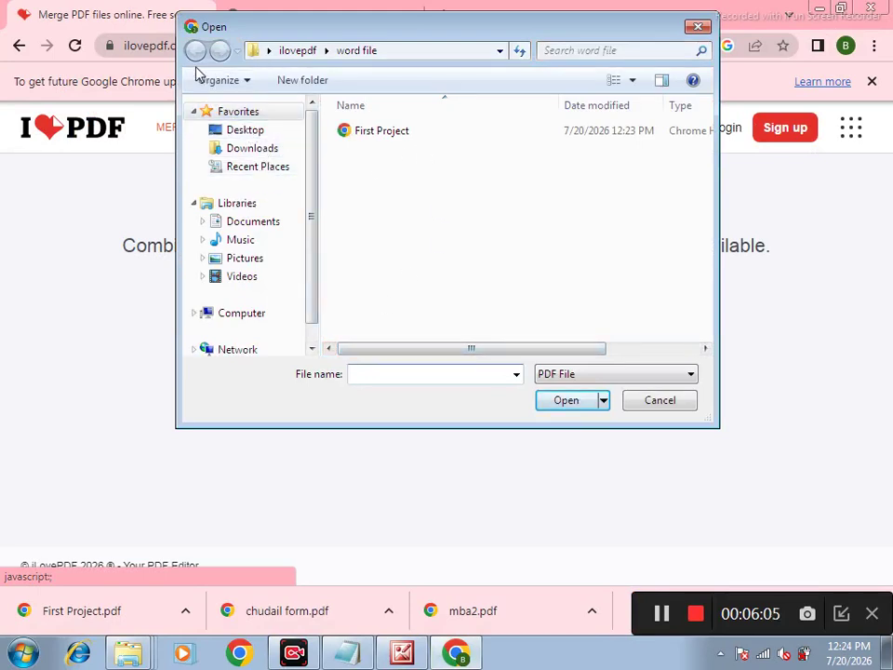
{"action": "left_click", "coordinate": [249, 132]}
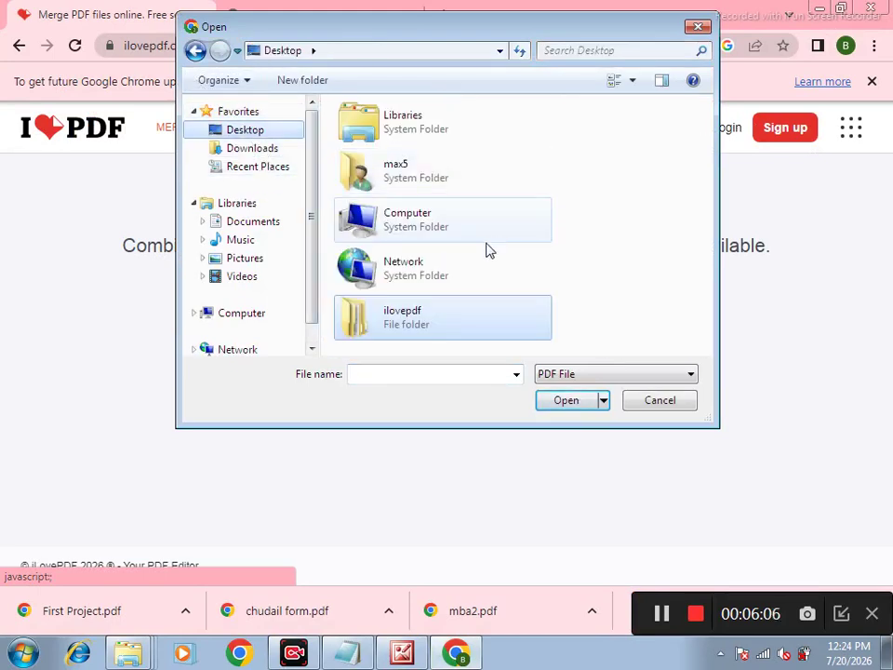
{"action": "double_click", "coordinate": [416, 310]}
{"action": "double_click", "coordinate": [382, 168]}
{"action": "left_click_drag", "start_coordinate": [391, 249], "coordinate": [359, 117]}
{"action": "left_click", "coordinate": [563, 400]}
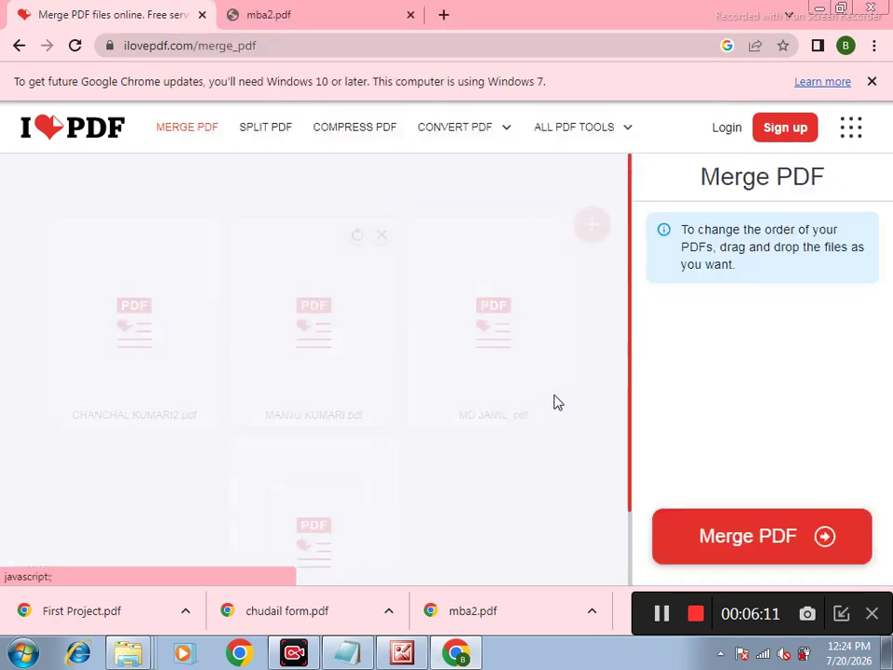
- Merge the four uploaded PDFs in their current order and download the merged PDF
{"action": "scroll", "coordinate": [263, 306], "scroll_direction": "down", "scroll_amount": 1}
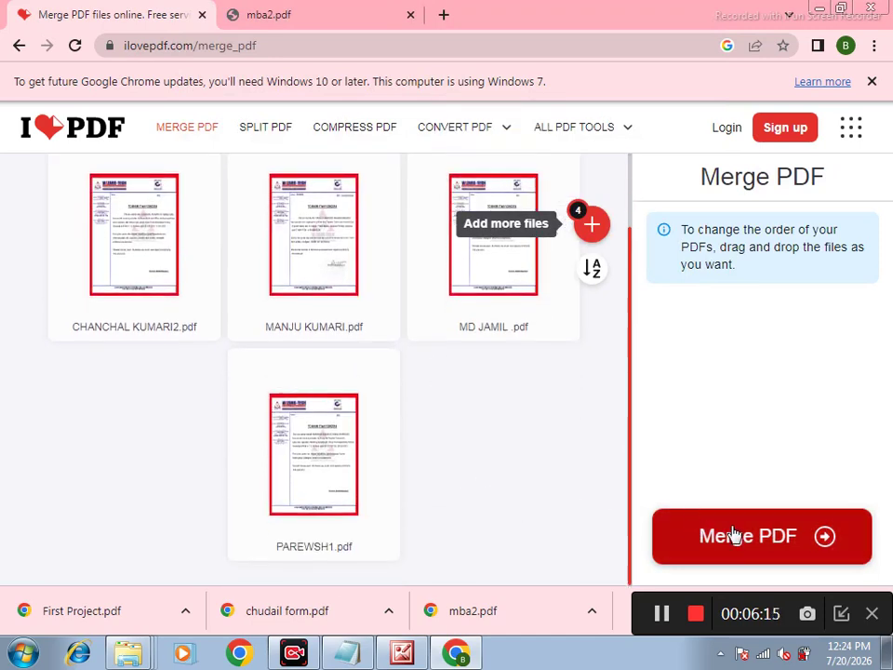
{"action": "left_click", "coordinate": [734, 534]}
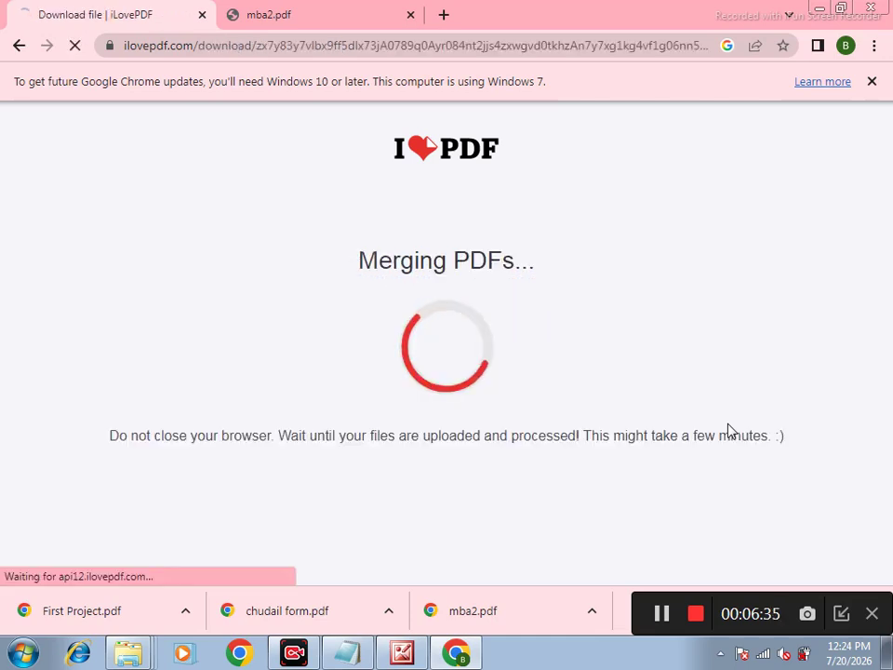
{"action": "left_click", "coordinate": [404, 265]}
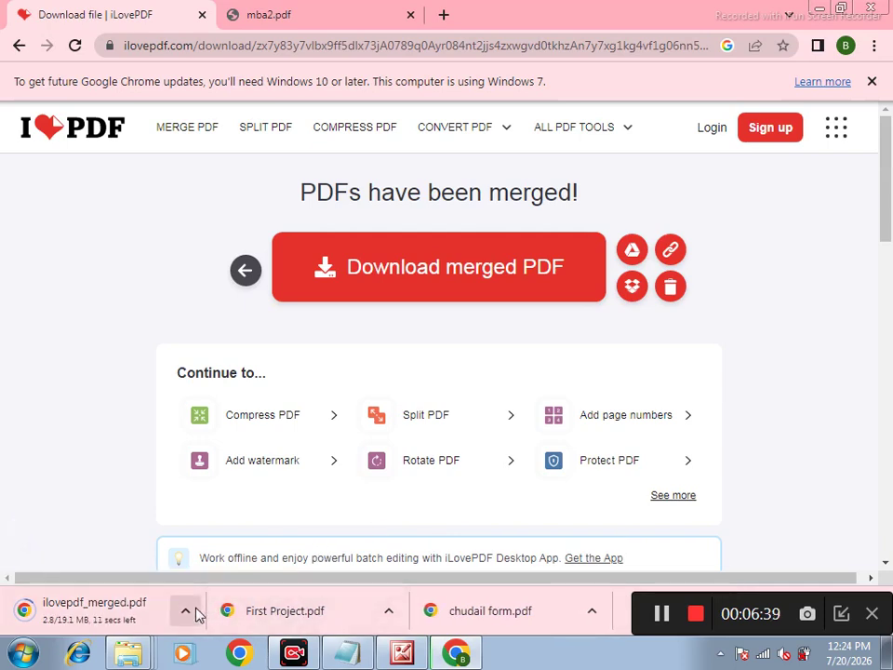